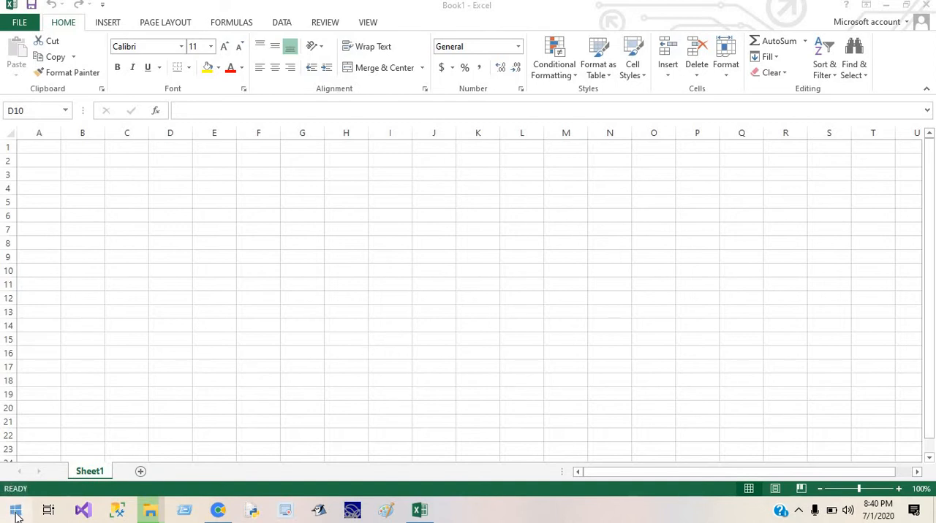
# Launch a new Excel 2013 session and close the already open Book1 workbook.
pyautogui.click(16, 516)
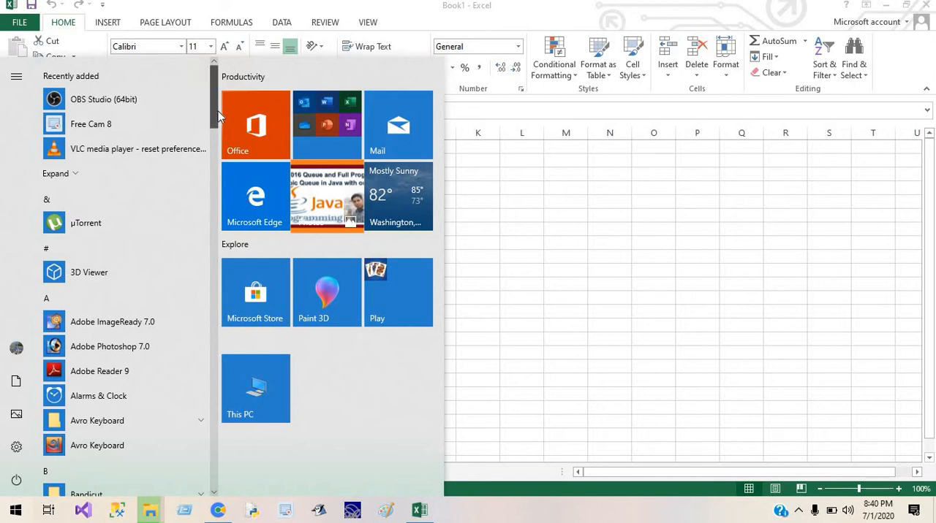
pyautogui.moveTo(217, 117); pyautogui.dragTo(203, 303)
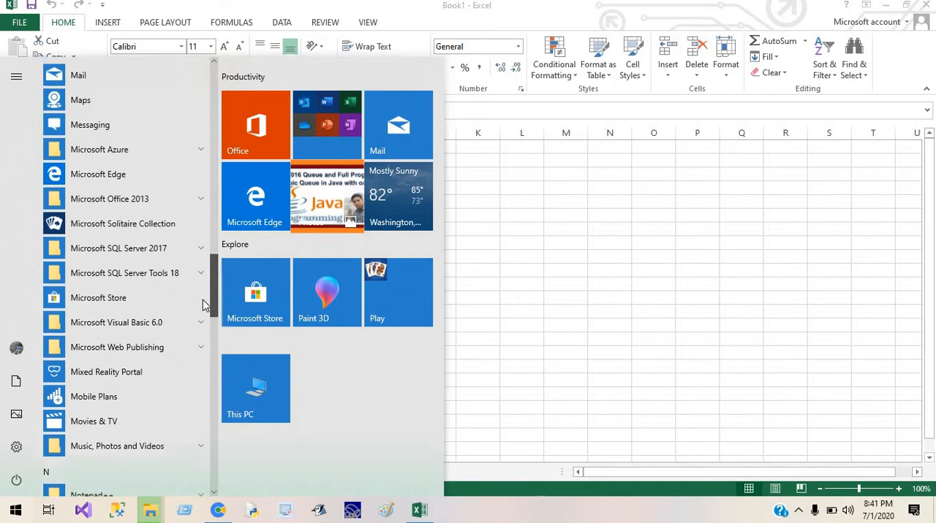
pyautogui.click(201, 207)
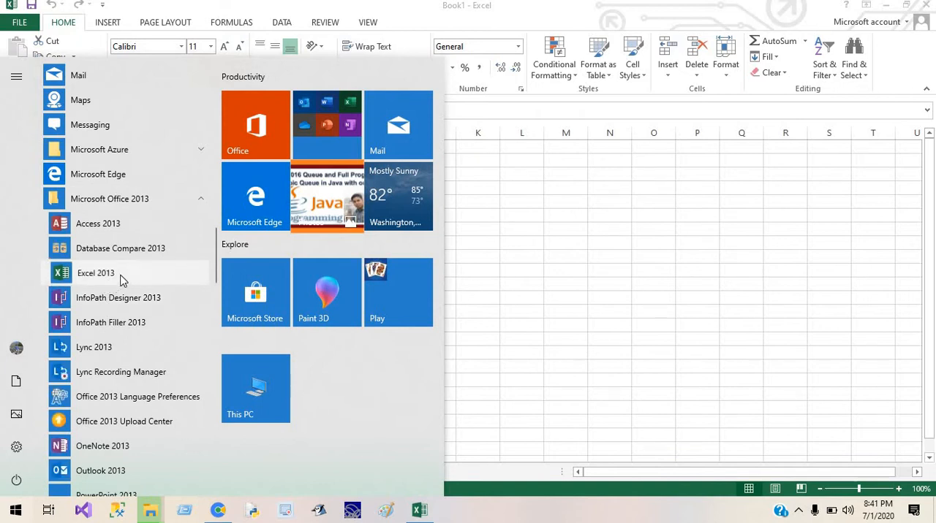
pyautogui.click(122, 277)
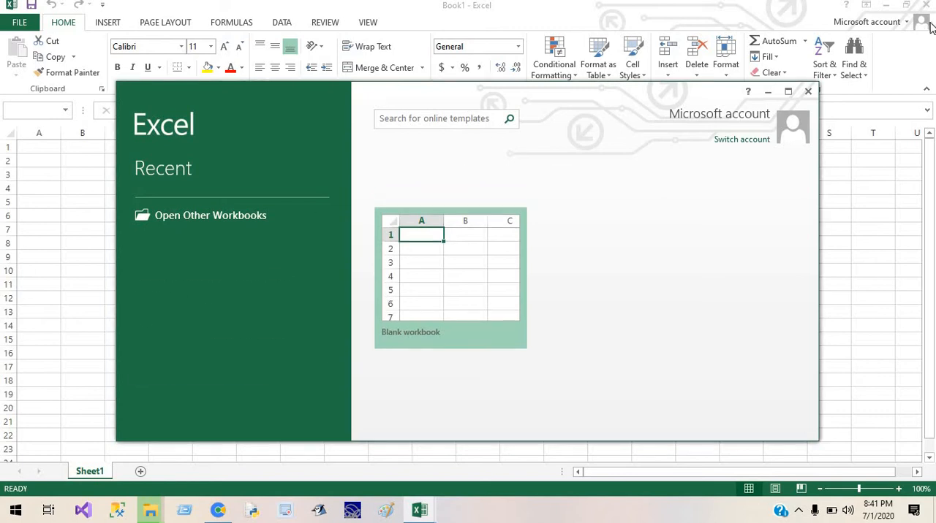
pyautogui.click(925, 10)
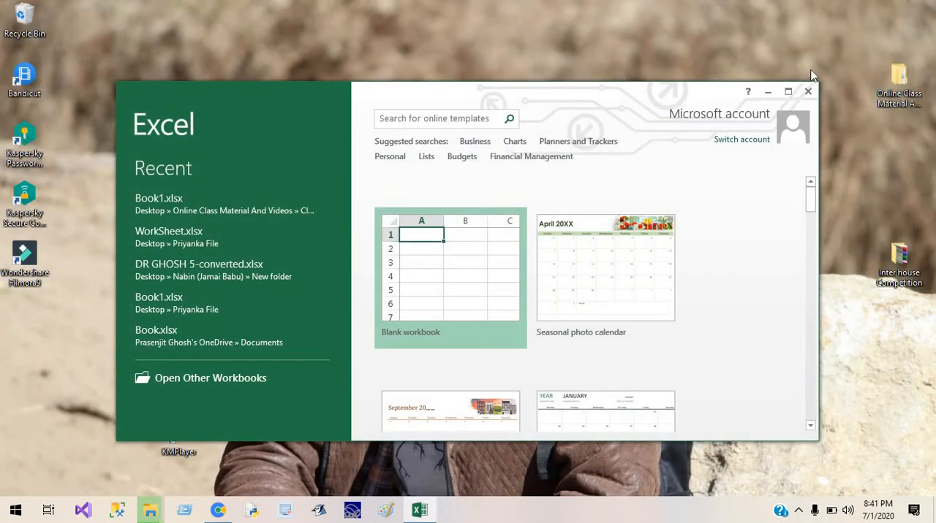
# Maximize the Excel start window and create a blank workbook.
pyautogui.click(787, 91)
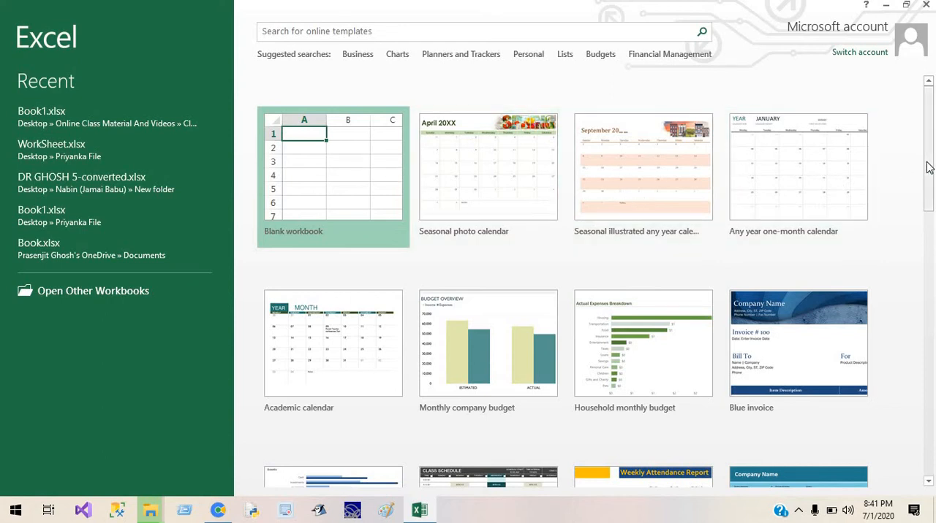
pyautogui.moveTo(928, 172); pyautogui.dragTo(932, 150)
pyautogui.click(307, 156)
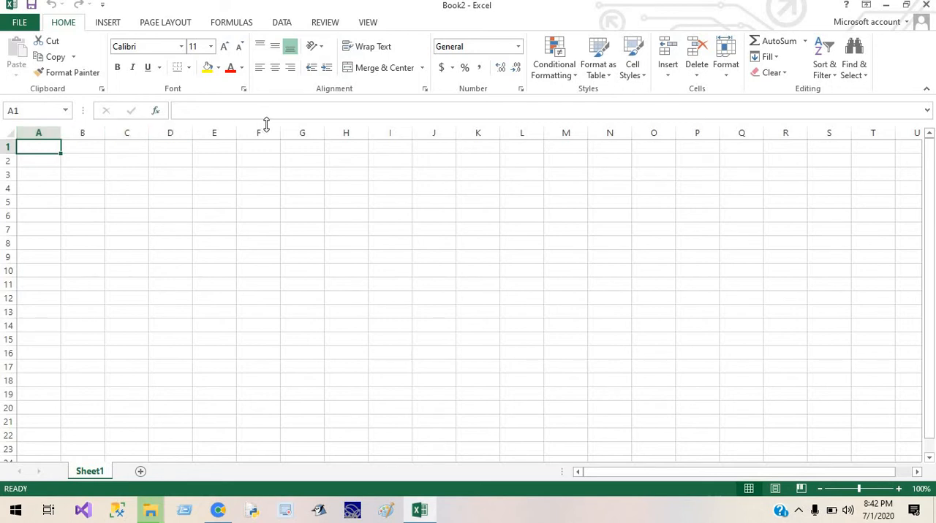
# Select the entire columns J, F and H one at a time to point out the sheet's columns.
pyautogui.click(431, 134)
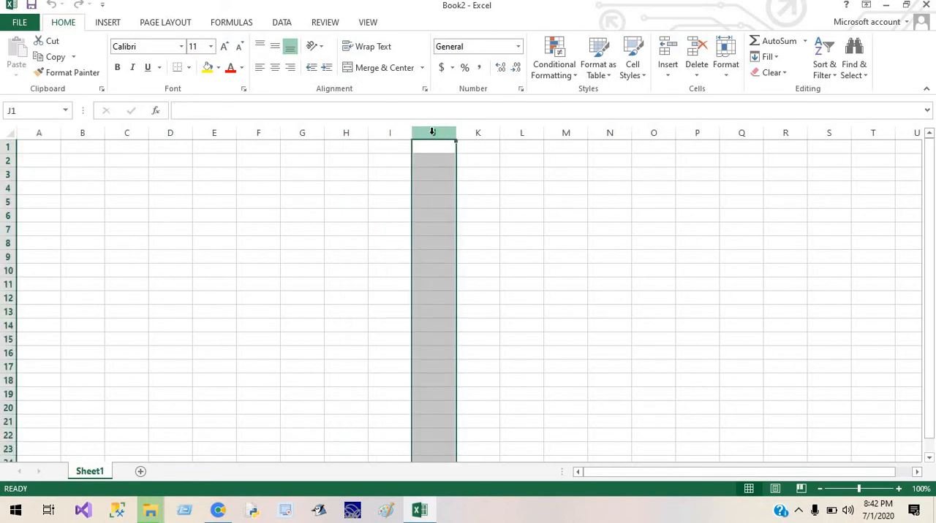
pyautogui.click(260, 129)
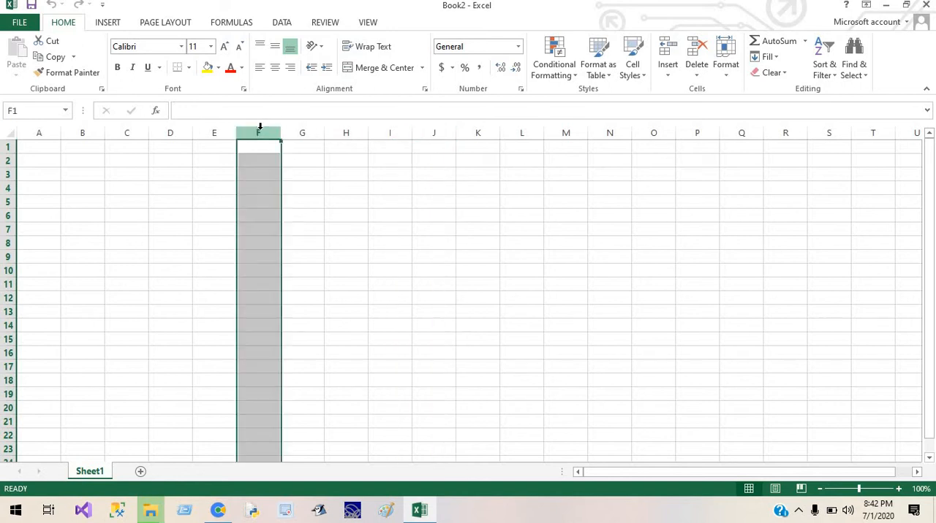
pyautogui.click(356, 131)
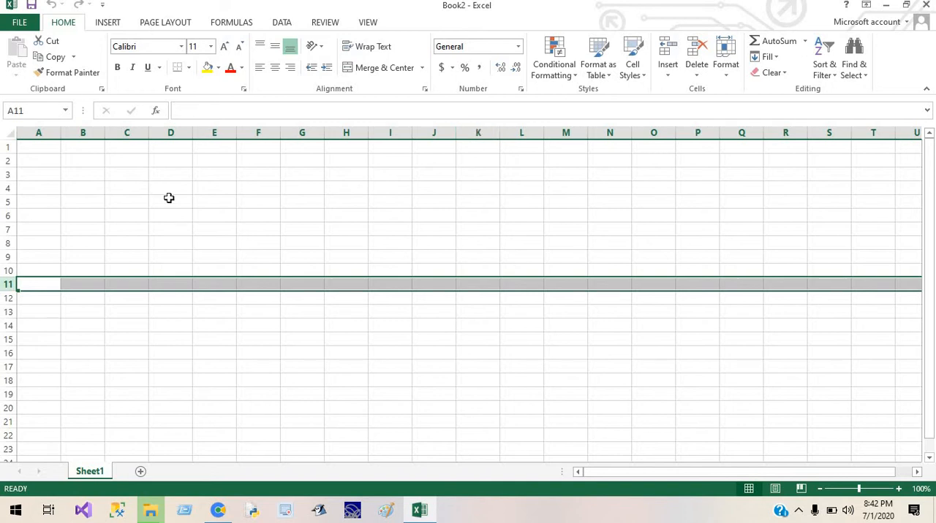
# Select the individual cells E5, G6, H7 and I9 one after another.
pyautogui.click(223, 198)
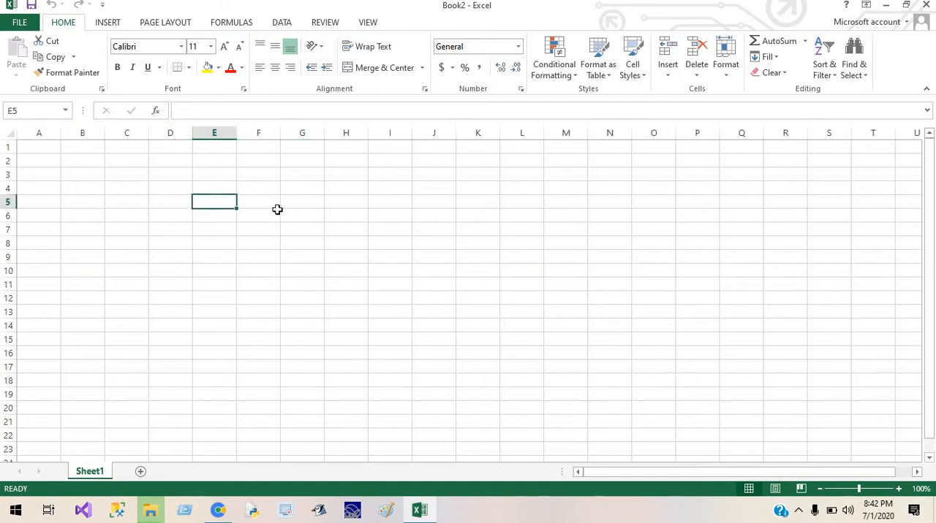
pyautogui.click(290, 215)
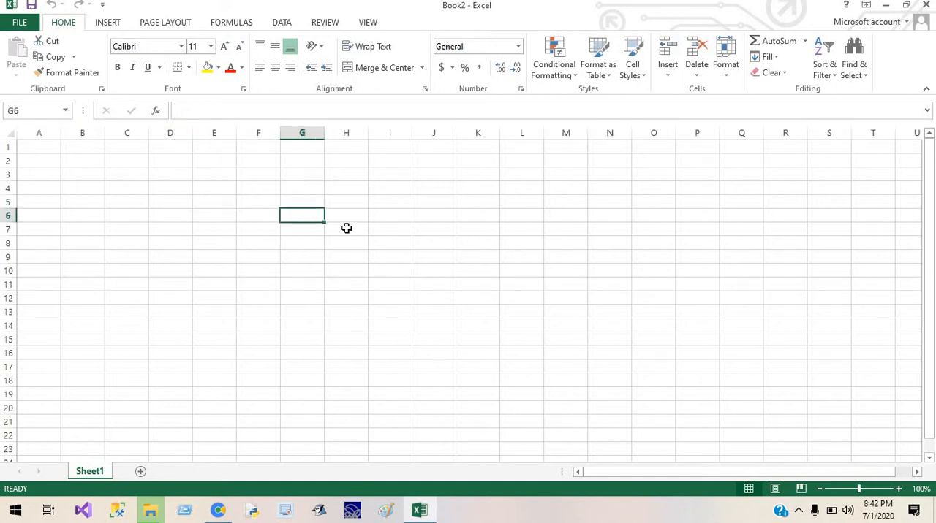
pyautogui.click(347, 228)
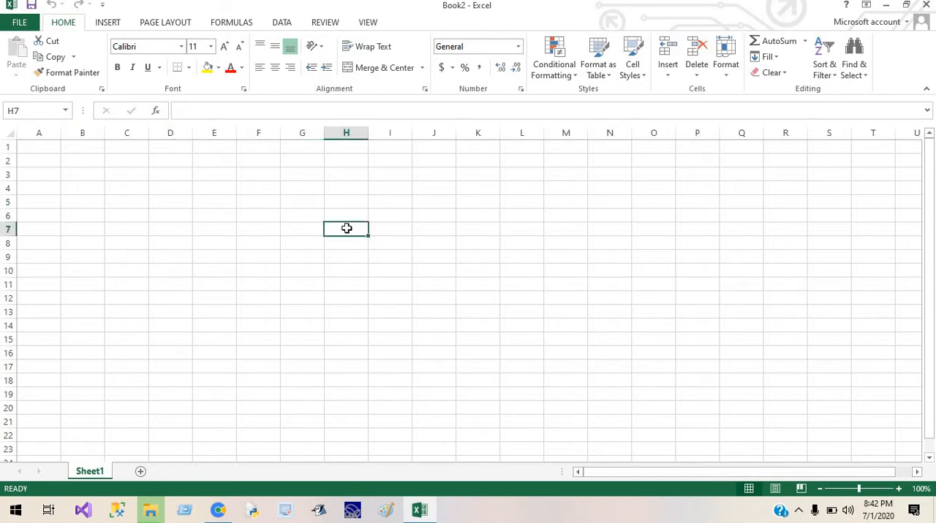
pyautogui.click(401, 262)
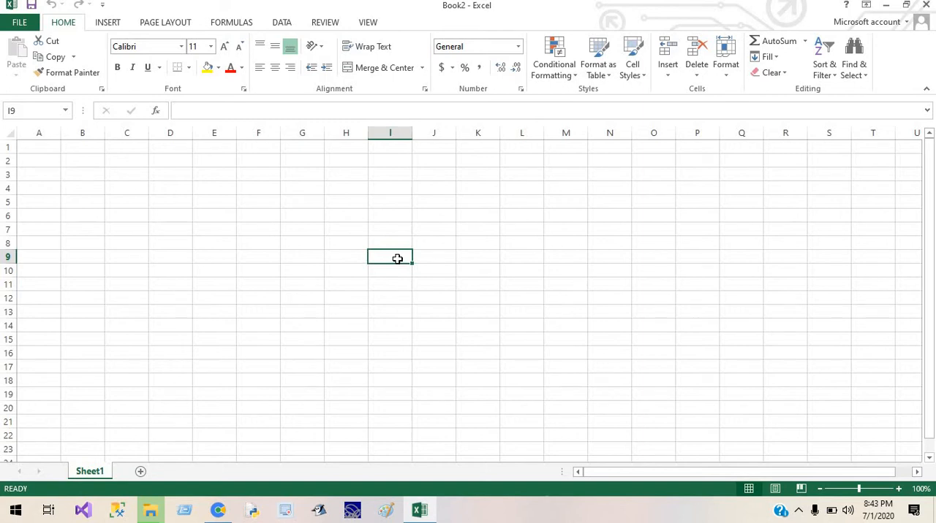
# Select cells A3, C4 and M11 in turn and check each cell's address in the Name Box.
pyautogui.click(54, 177)
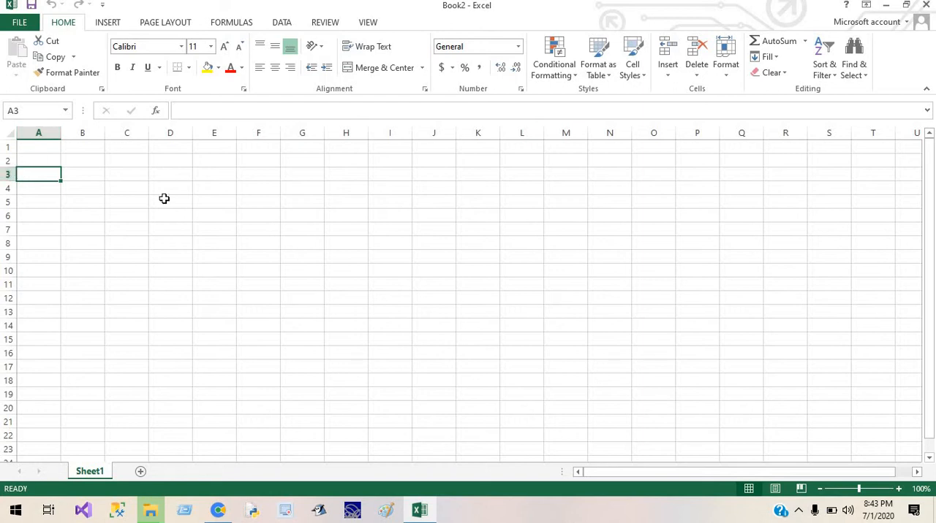
pyautogui.click(24, 109)
pyautogui.click(139, 183)
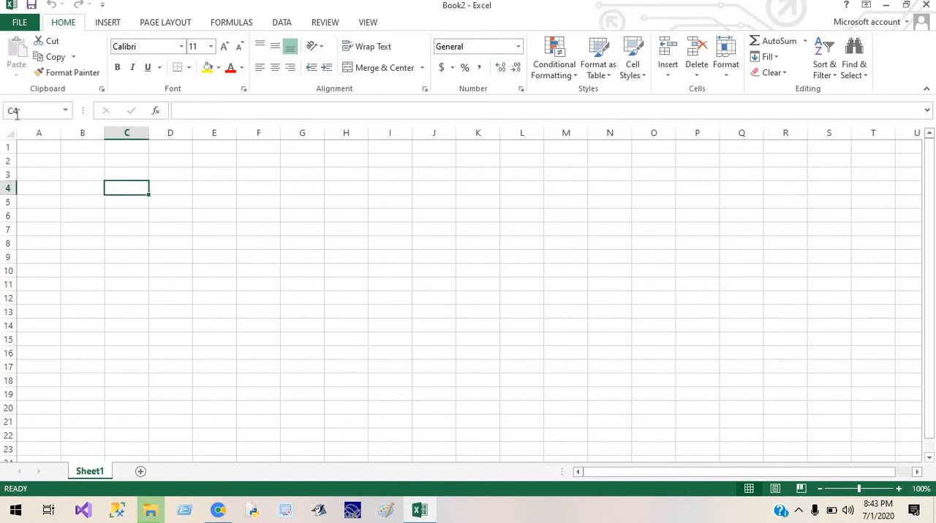
pyautogui.click(544, 283)
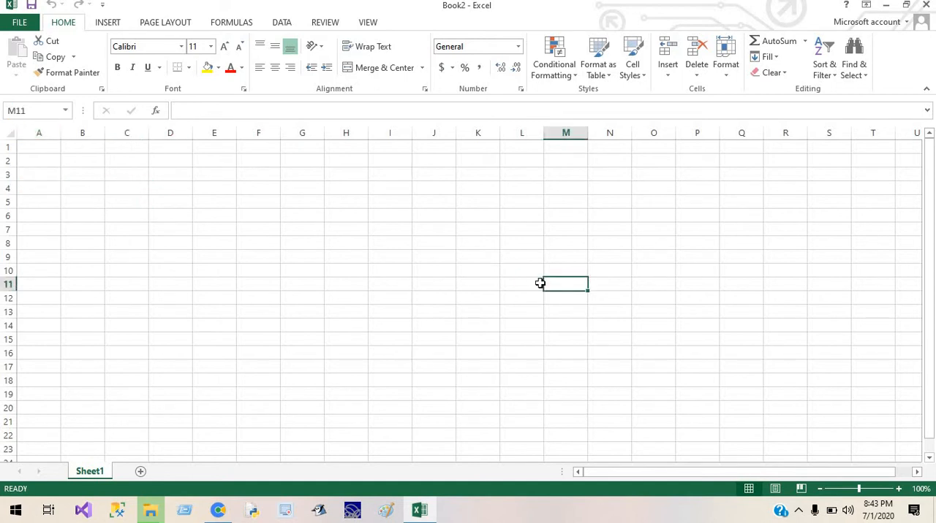
pyautogui.click(33, 107)
# View the File backstage, return to the sheet, and place the cursor in the formula bar for cell M11.
pyautogui.click(15, 22)
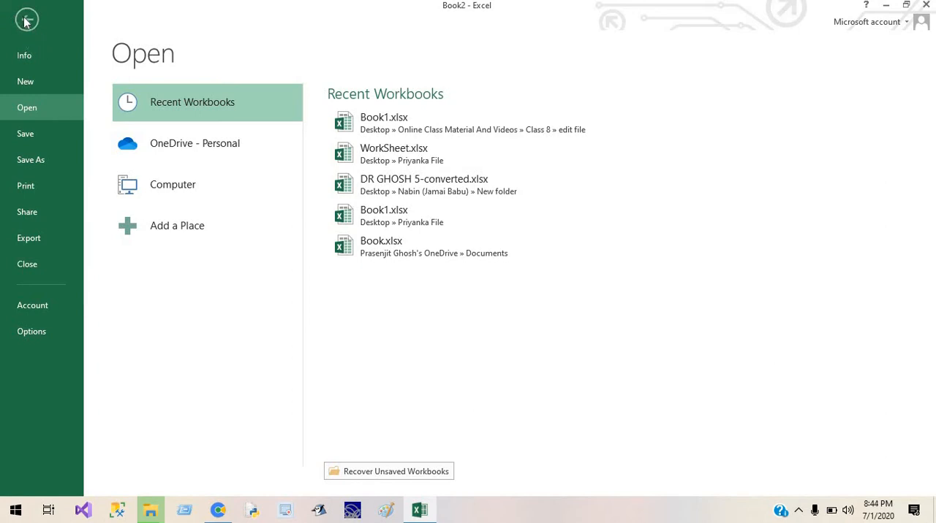
pyautogui.click(25, 20)
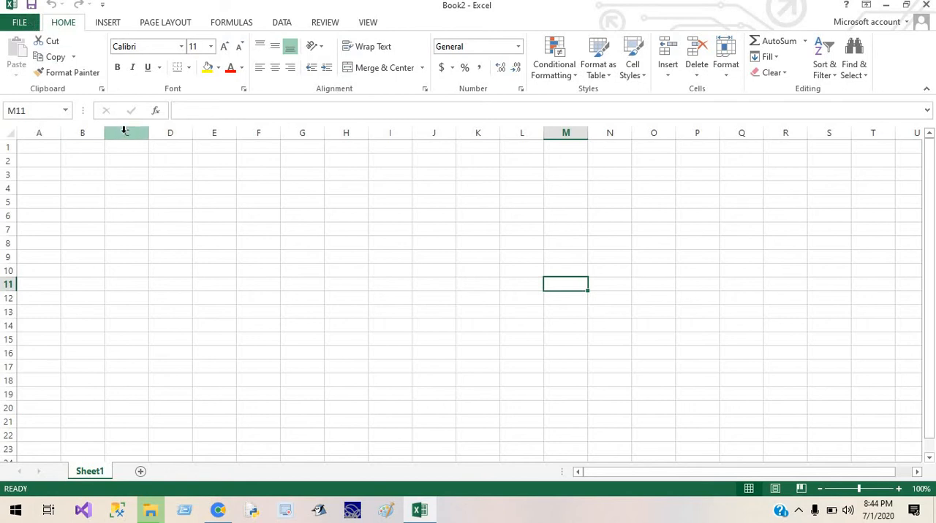
pyautogui.click(30, 111)
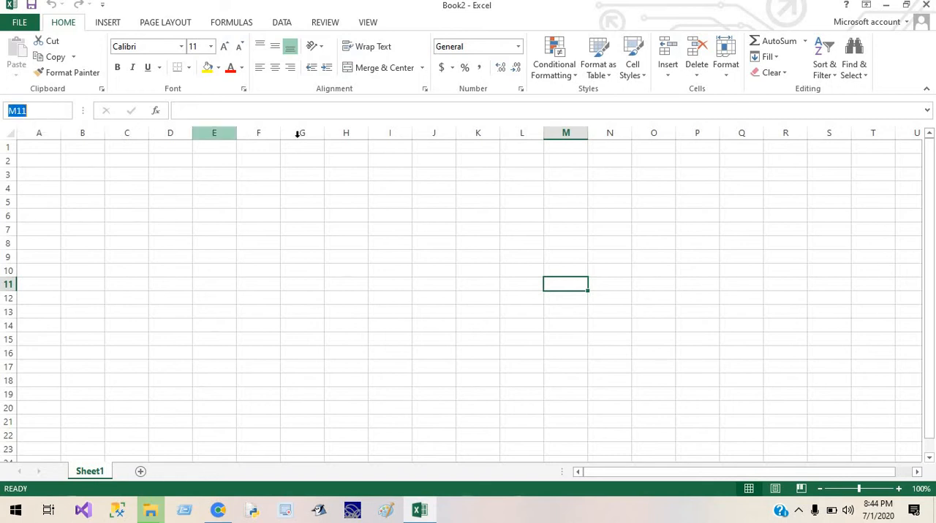
pyautogui.click(490, 113)
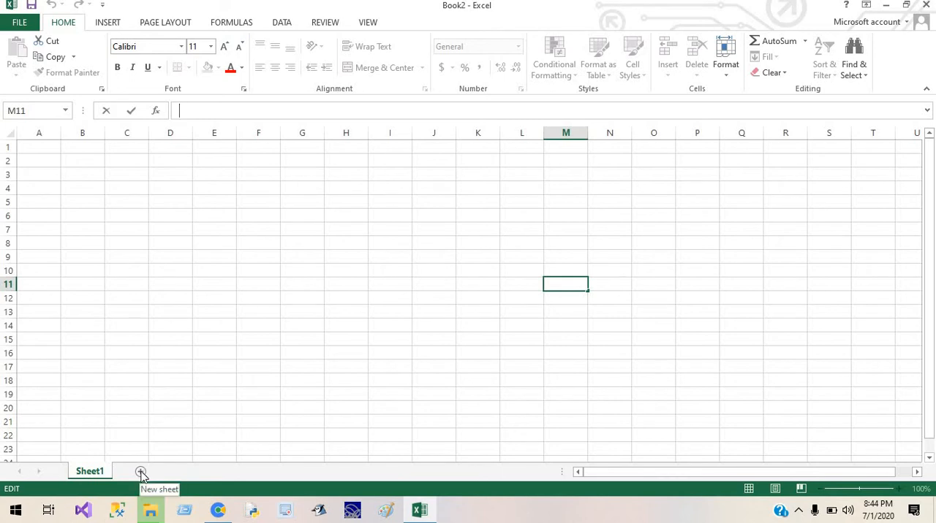
# Add a second worksheet after Sheet1 and switch between the two sheets, ending on Sheet2.
pyautogui.click(96, 473)
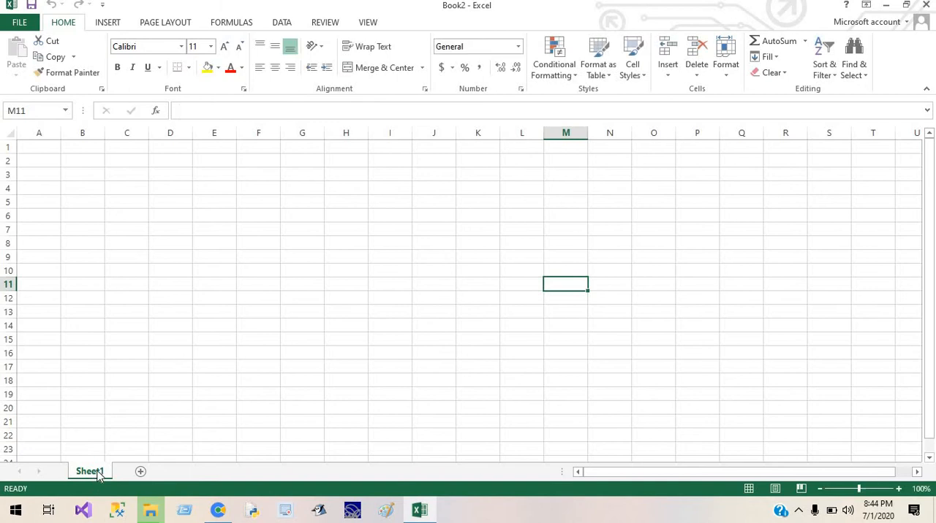
pyautogui.click(141, 473)
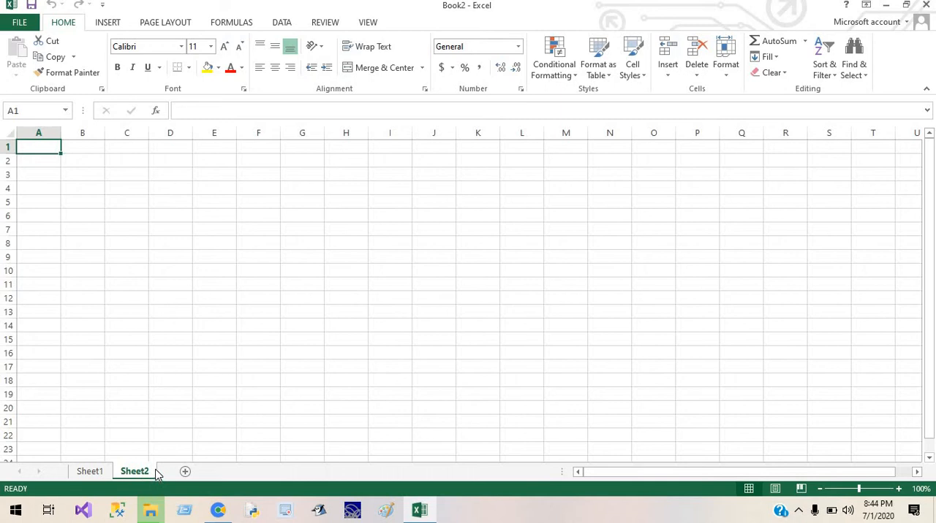
pyautogui.click(89, 473)
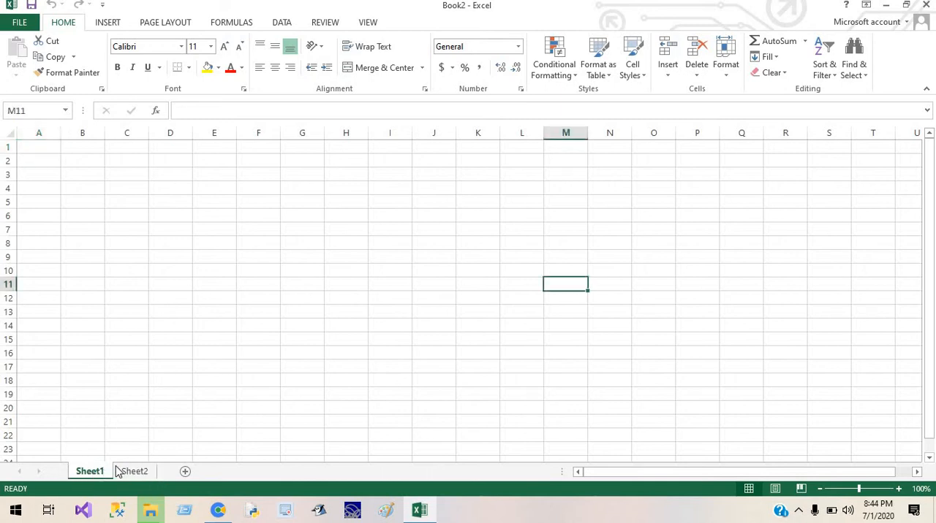
pyautogui.click(138, 474)
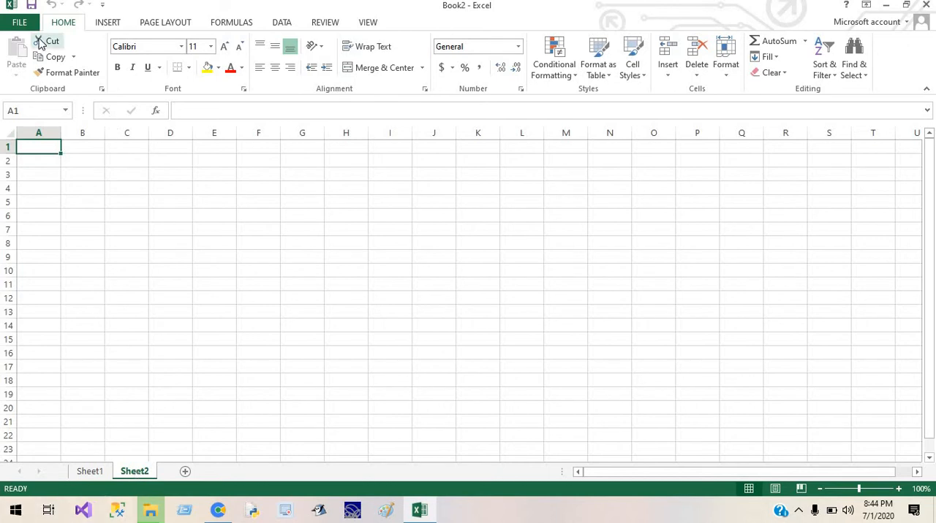
# Examine the ribbon commands for Insert, Page Layout, Formulas, Data, Review, View and Home, returning to the Insert commands.
pyautogui.click(102, 24)
pyautogui.click(153, 24)
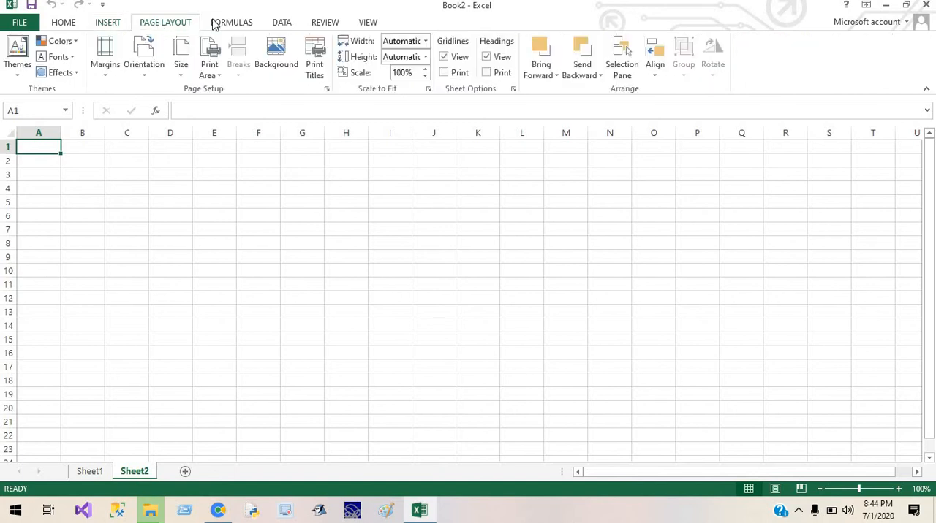
pyautogui.click(229, 24)
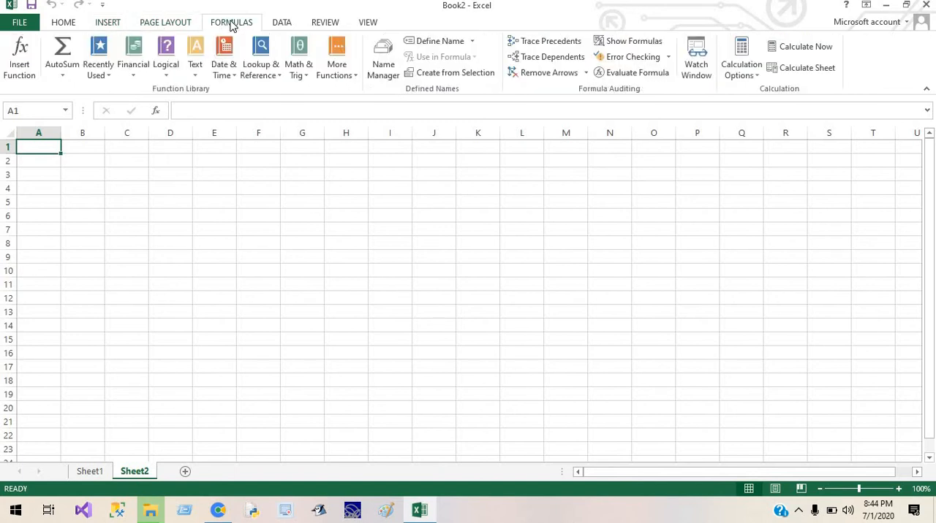
pyautogui.click(291, 23)
pyautogui.click(322, 24)
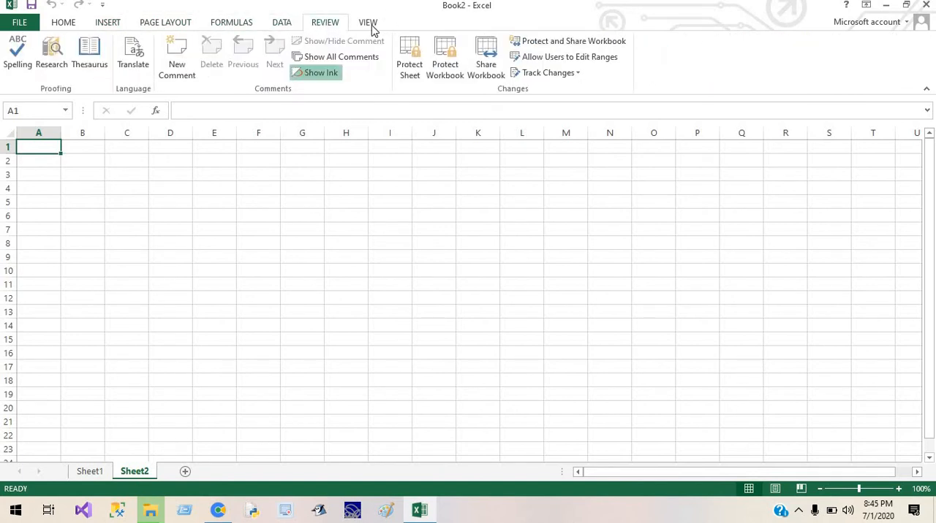
pyautogui.click(370, 27)
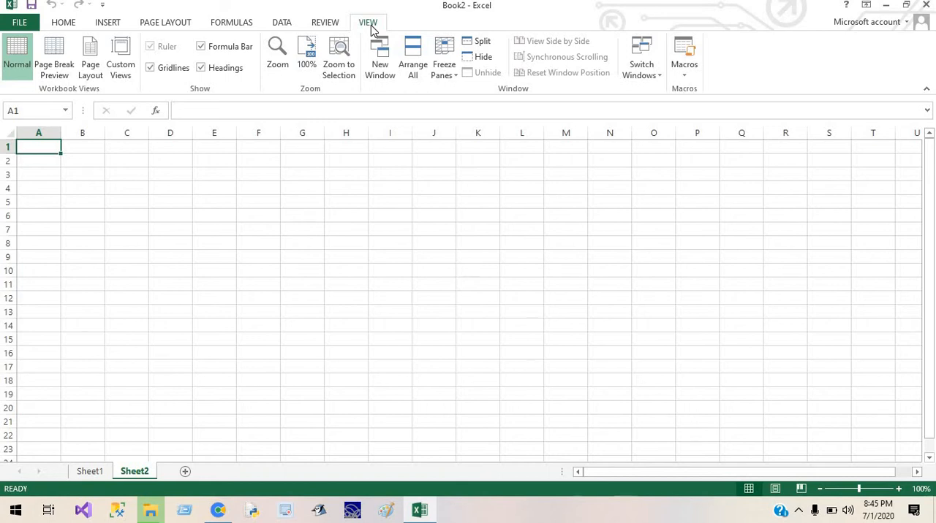
pyautogui.click(62, 23)
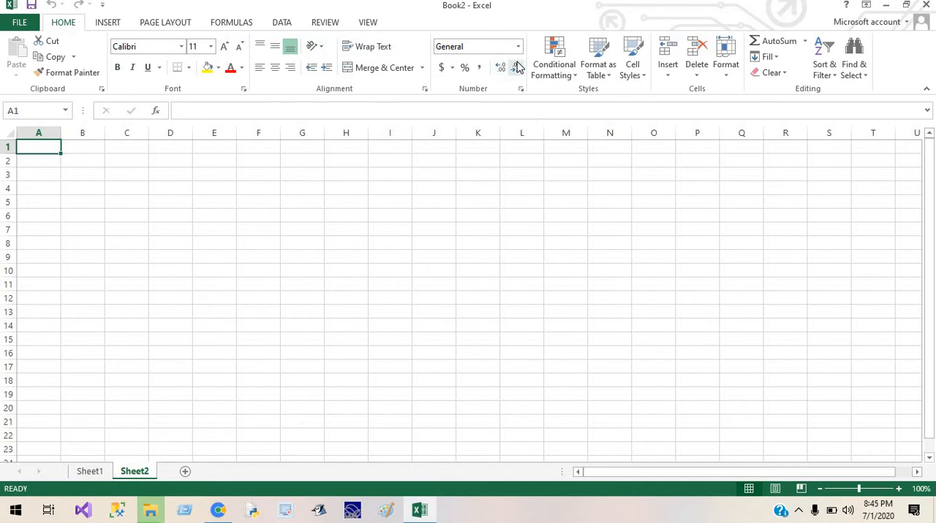
pyautogui.click(120, 27)
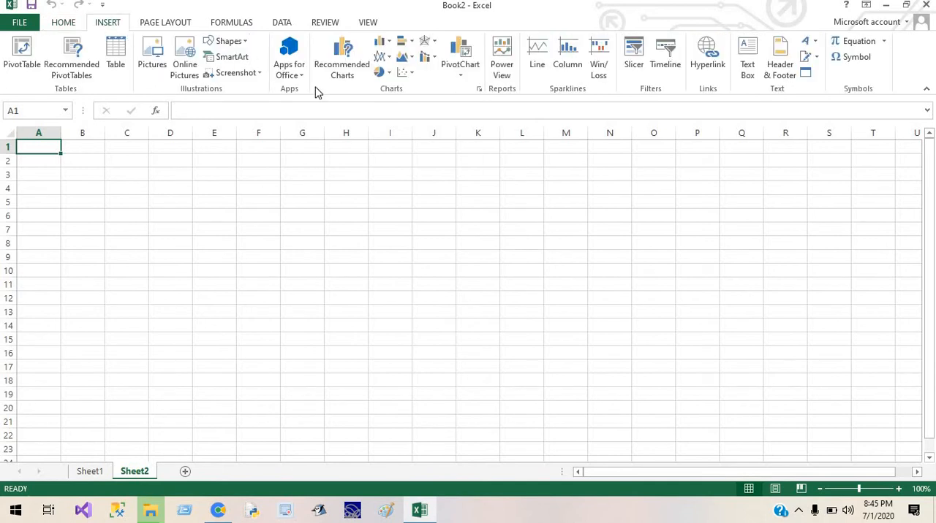
# Restore the workbook window to a smaller size and maximize it again.
pyautogui.doubleClick(465, 11)
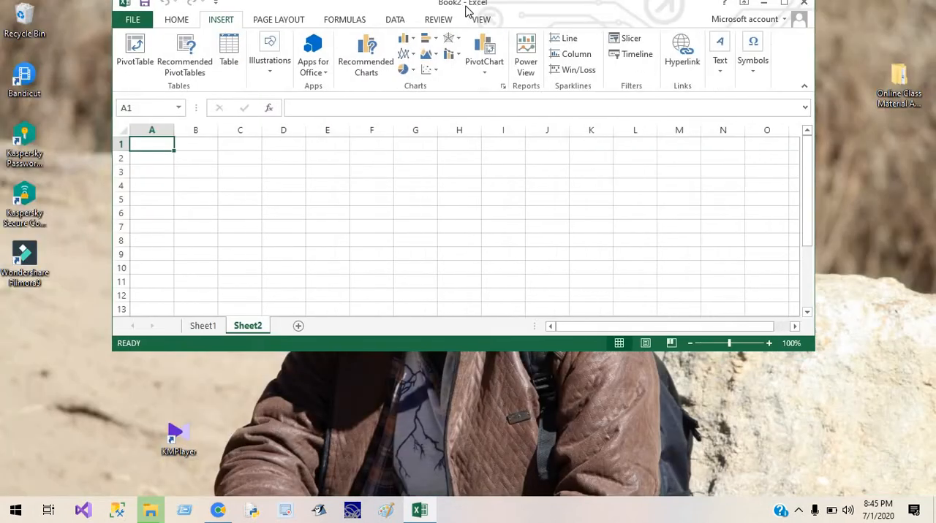
pyautogui.doubleClick(419, 11)
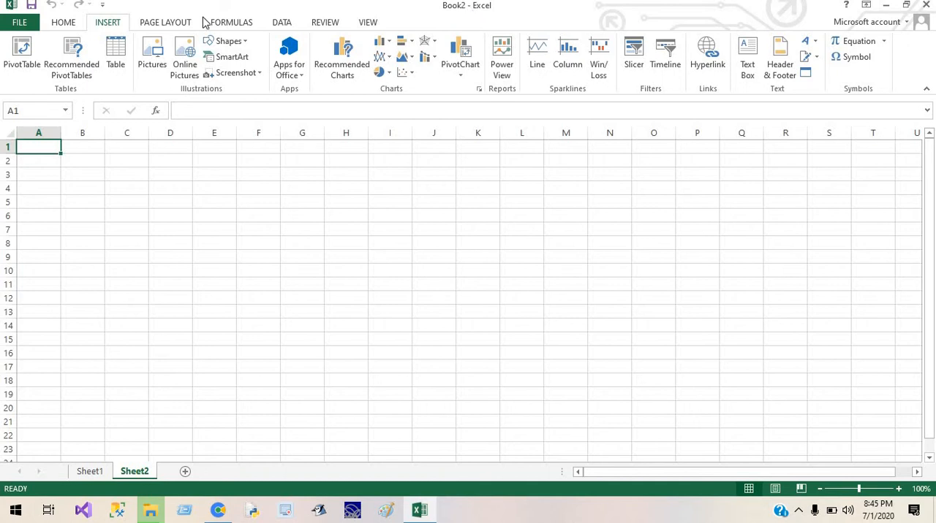
# Examine the ribbon commands for Home, Insert, Page Layout, Data, Review and View.
pyautogui.click(73, 21)
pyautogui.click(107, 23)
pyautogui.click(167, 25)
pyautogui.click(281, 25)
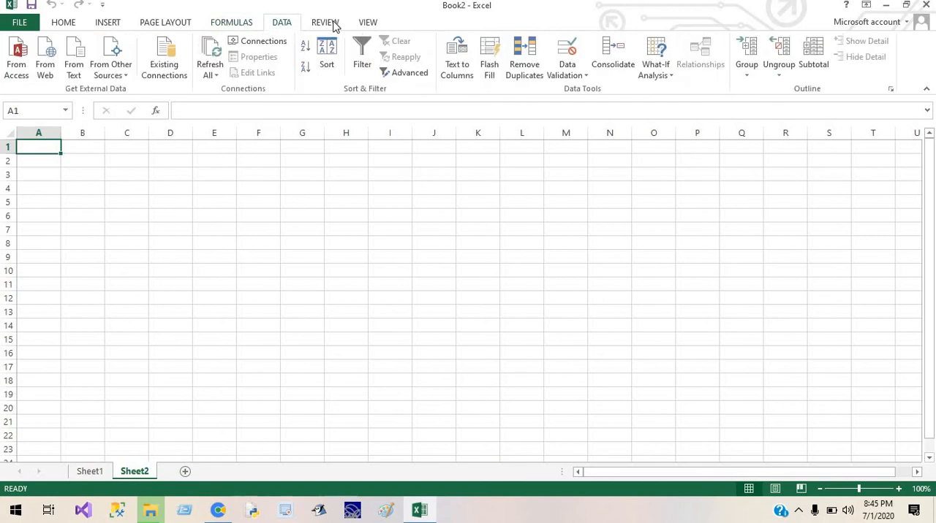
pyautogui.click(329, 23)
pyautogui.click(367, 23)
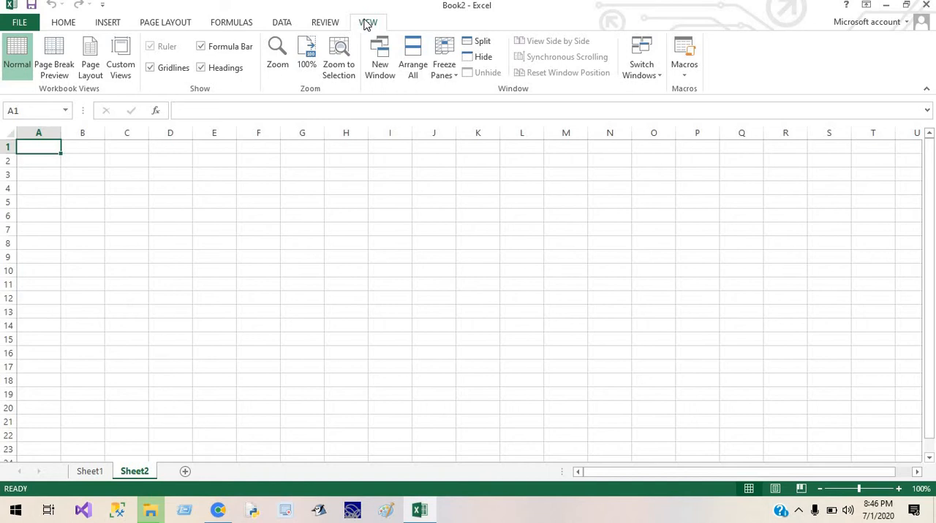
# Enter the sample text kxv/lkx in cell C3 and xhv;lsh in cell D3.
pyautogui.click(116, 182)
pyautogui.write('kxv/lkx')
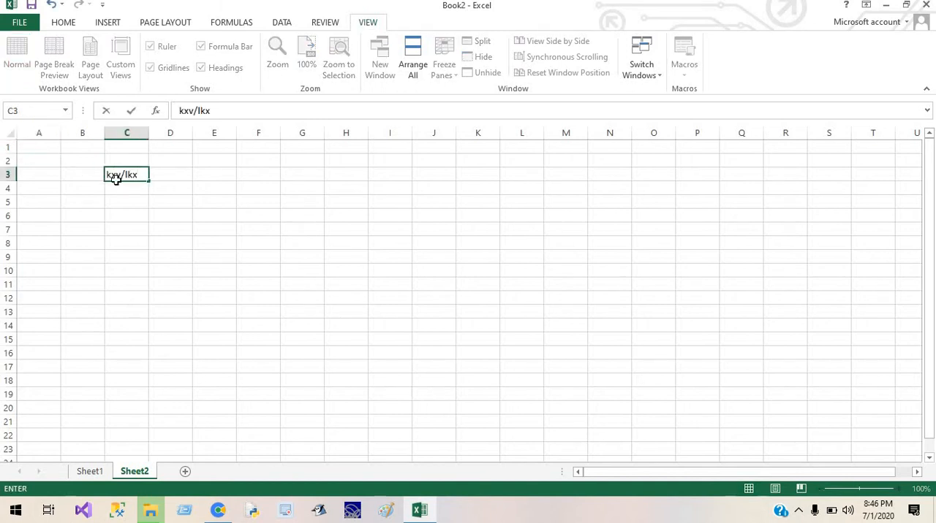
pyautogui.press('Tab')
pyautogui.write('xhv;lsh')
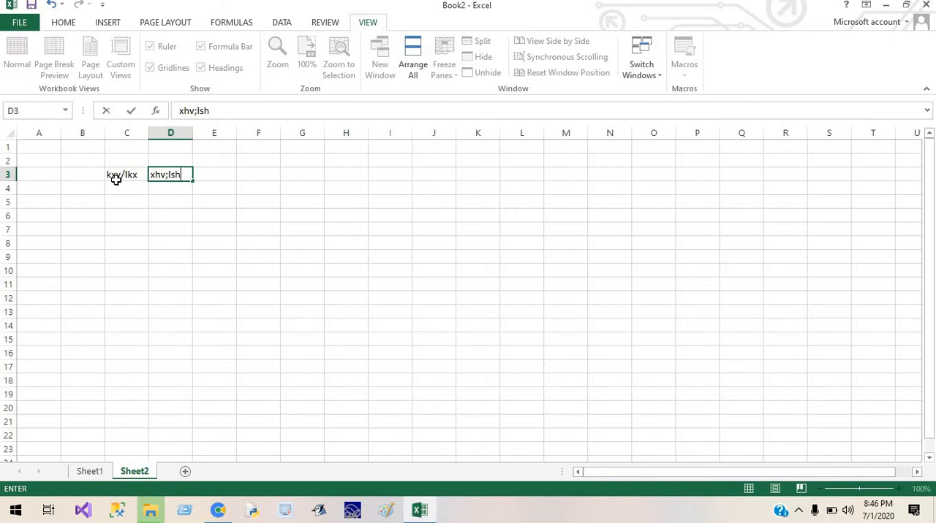
# Clear the sample text from cells D3 and C3, leaving both cells empty.
pyautogui.press('BackSpace')
pyautogui.press('BackSpace')
pyautogui.press('BackSpace')
pyautogui.press('BackSpace')
pyautogui.press('BackSpace')
pyautogui.press('BackSpace')
pyautogui.press('BackSpace')
pyautogui.click(115, 179)
pyautogui.click(117, 185)
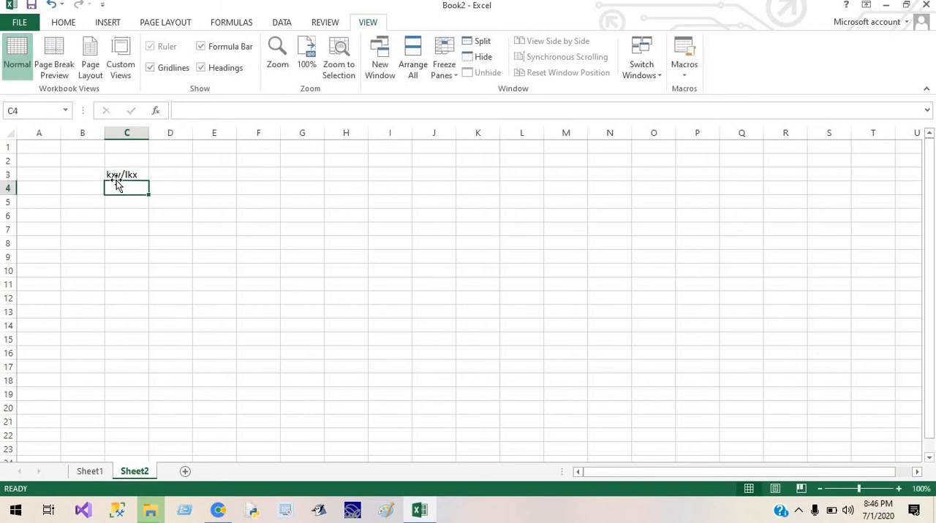
pyautogui.click(116, 178)
pyautogui.press('BackSpace')
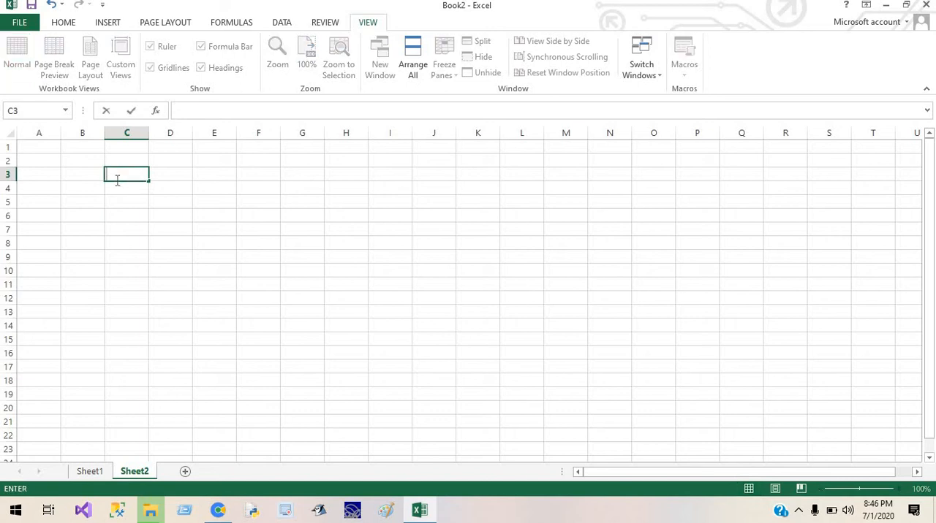
pyautogui.click(187, 198)
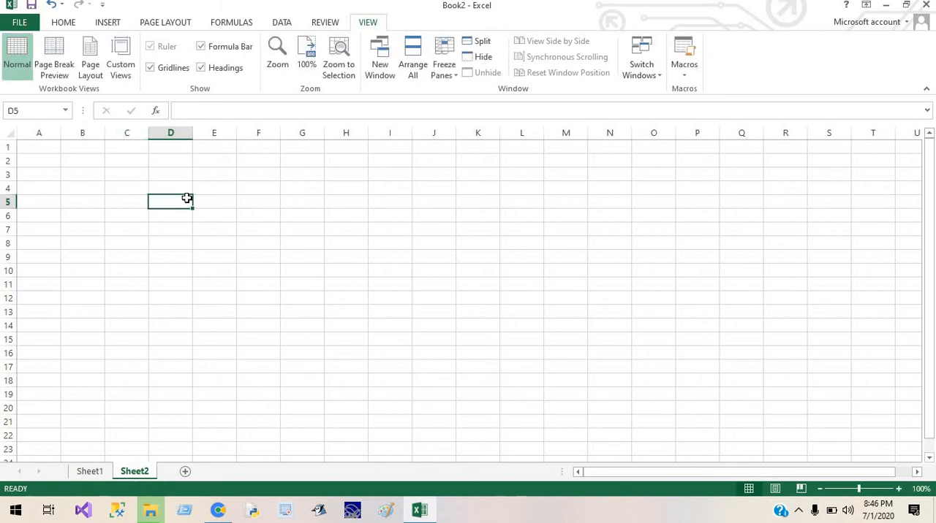
# Show the Home ribbon commands and enter the heading Roll in cell B3.
pyautogui.click(64, 23)
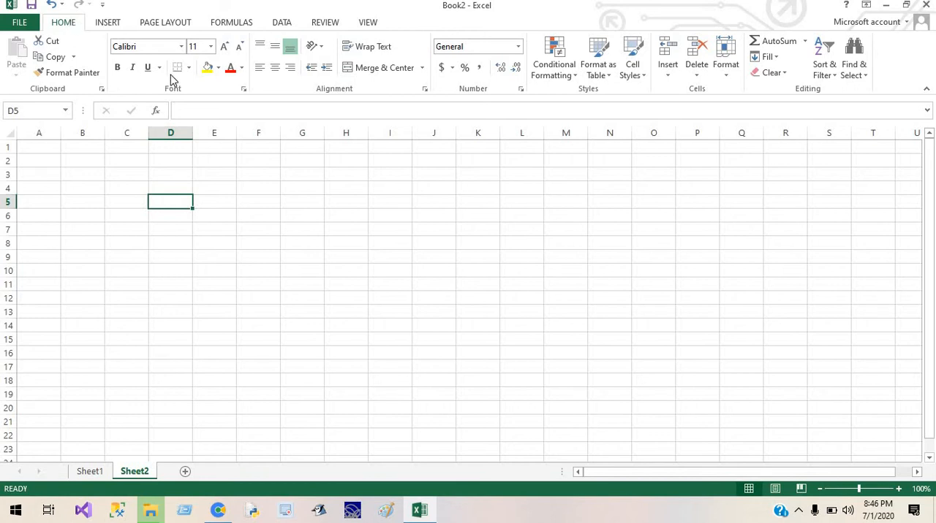
pyautogui.click(92, 172)
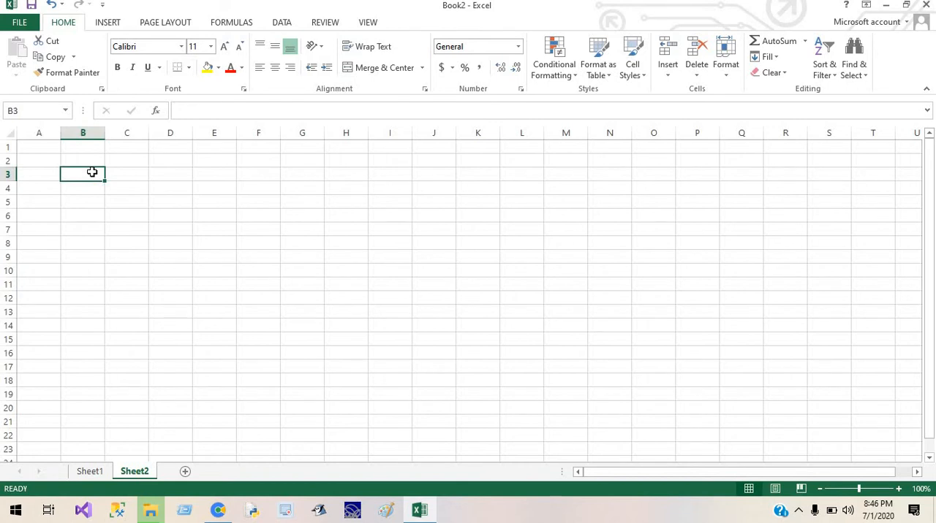
pyautogui.write('Roll')
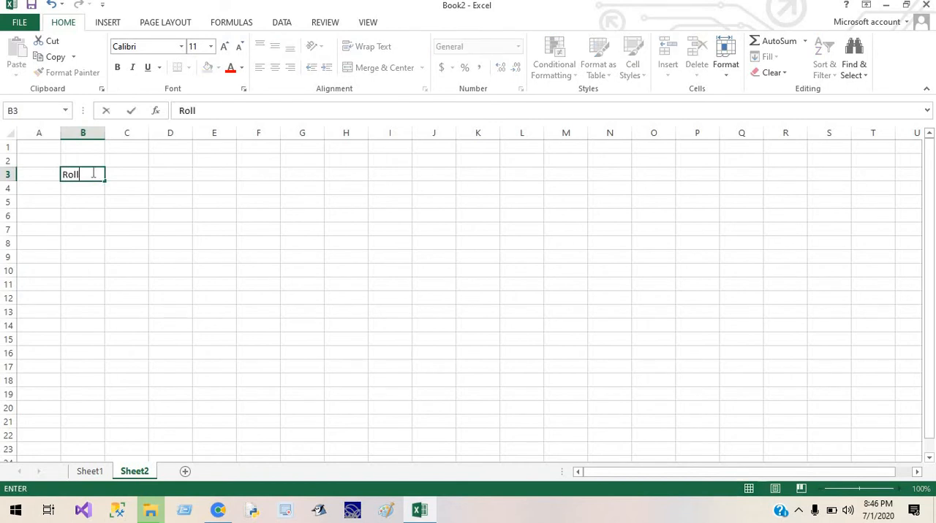
# Enter the roll numbers 1 to 10 one by one in cells B4 to B13, below the Roll heading.
pyautogui.click(91, 192)
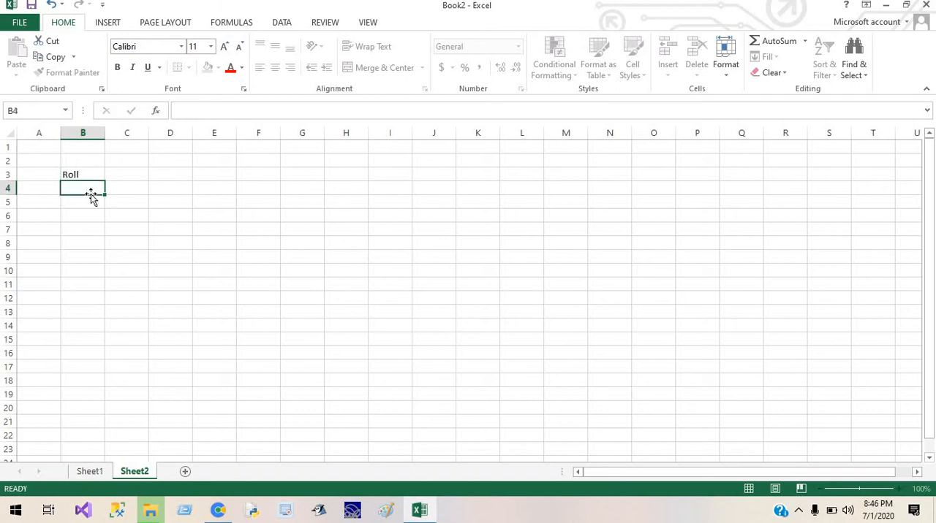
pyautogui.write('1')
pyautogui.press('Return')
pyautogui.write('2')
pyautogui.press('Return')
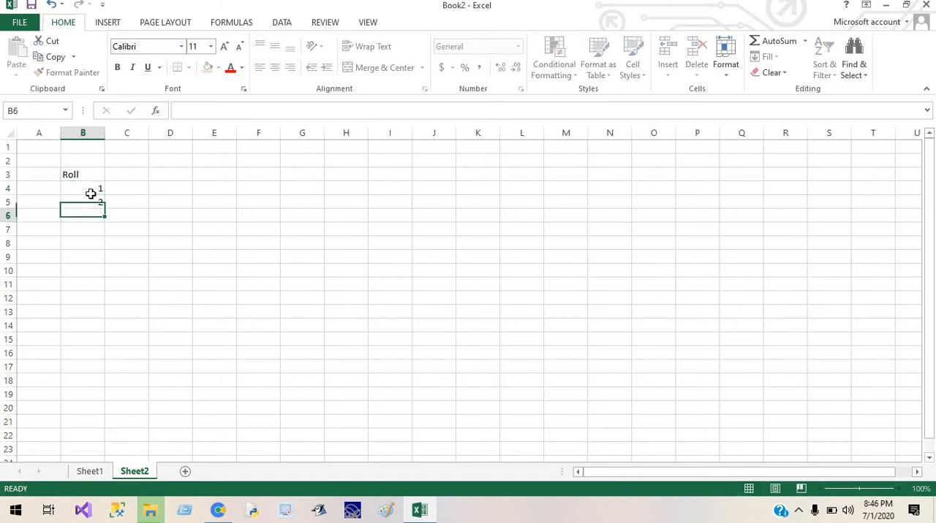
pyautogui.write('3')
pyautogui.press('Return')
pyautogui.write('4')
pyautogui.press('Return')
pyautogui.write('5')
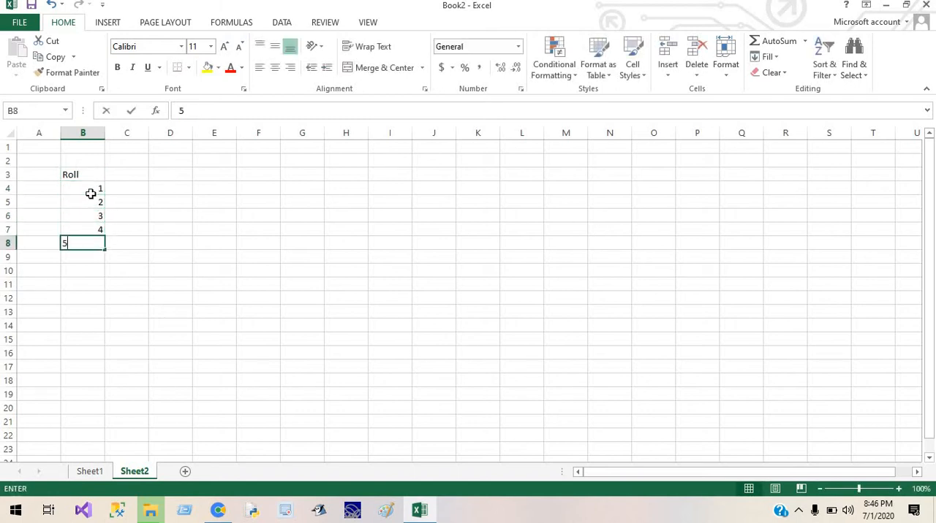
pyautogui.press('Return')
pyautogui.write('6')
pyautogui.press('Return')
pyautogui.write('7')
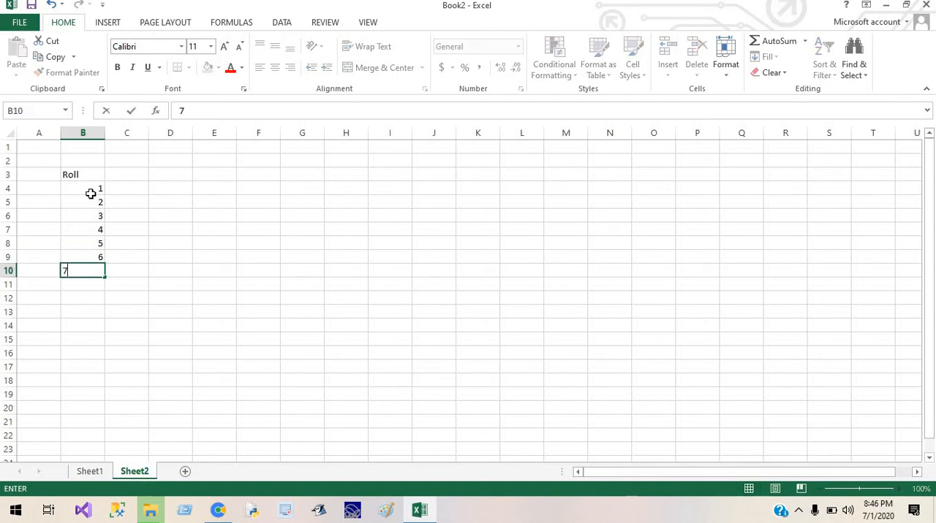
pyautogui.press('Return')
pyautogui.write('8')
pyautogui.press('Return')
pyautogui.write('9')
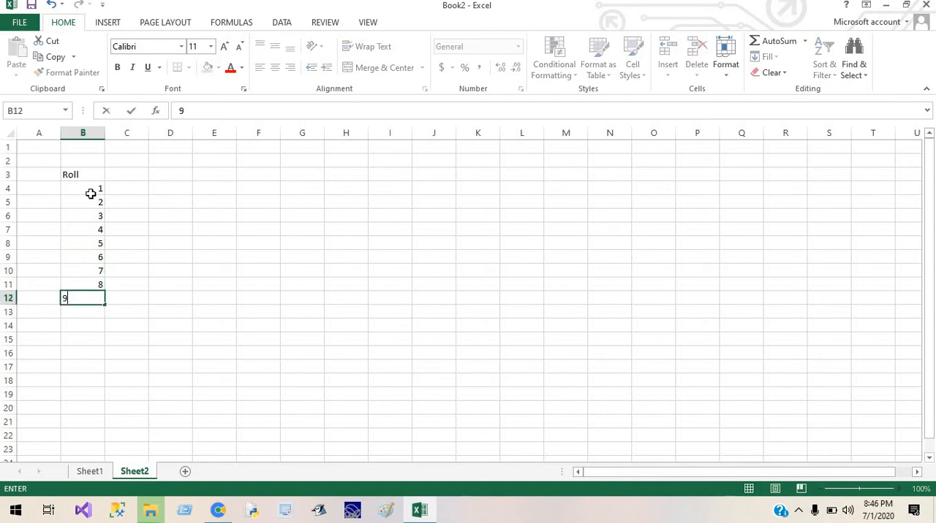
pyautogui.press('Return')
pyautogui.write('10')
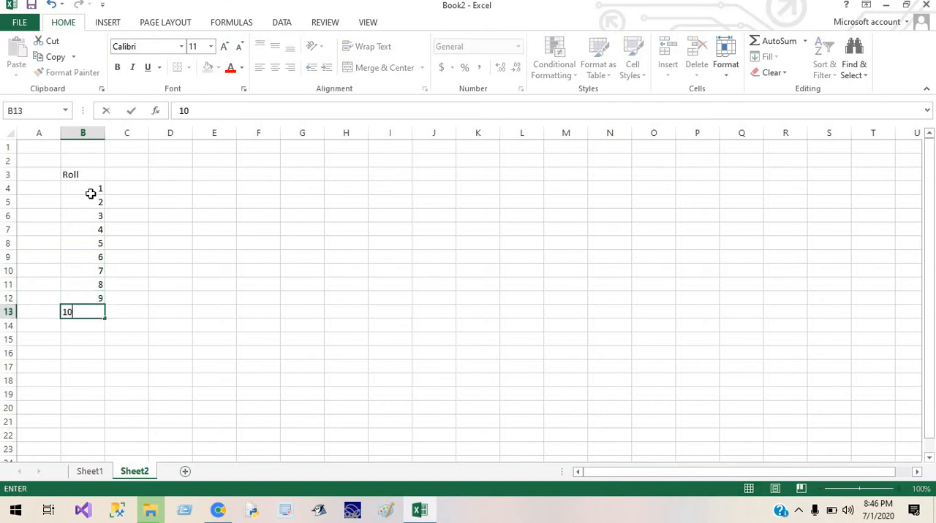
pyautogui.click(226, 198)
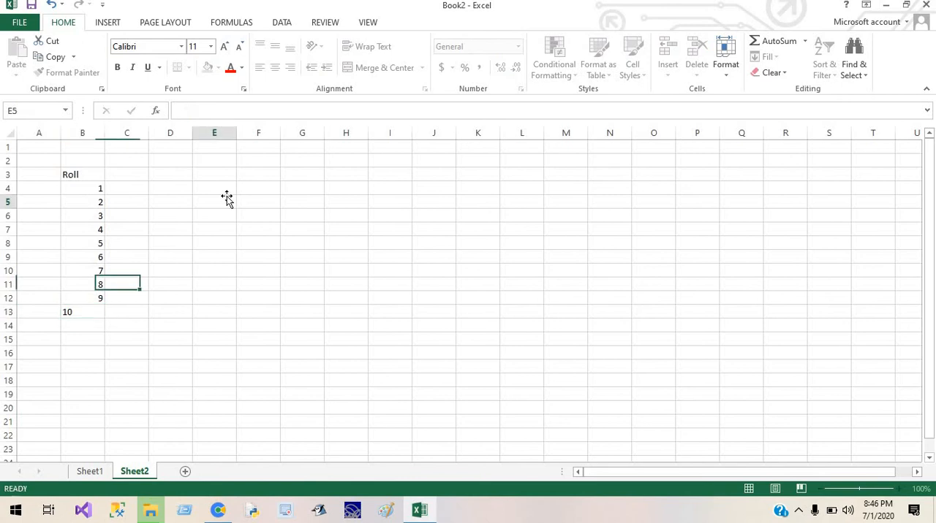
# Enter a second Roll heading in cell D3.
pyautogui.click(179, 175)
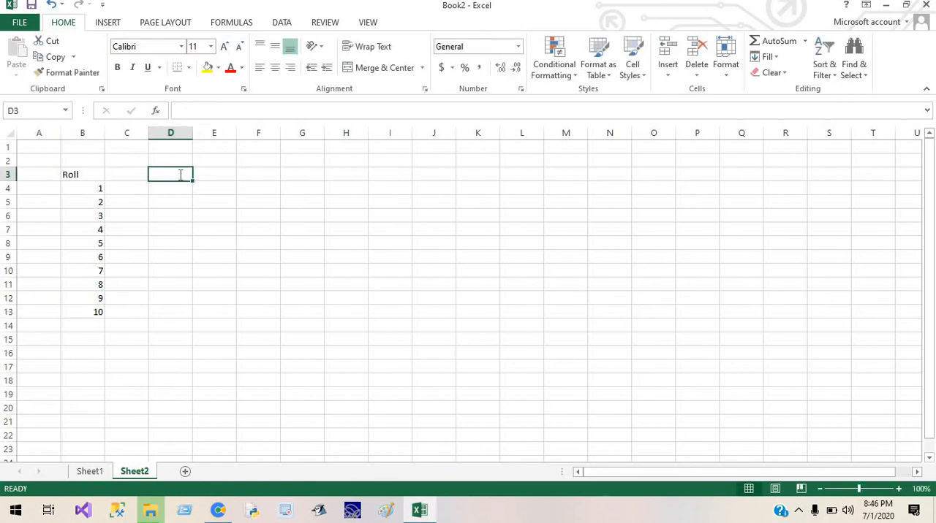
pyautogui.write('R')
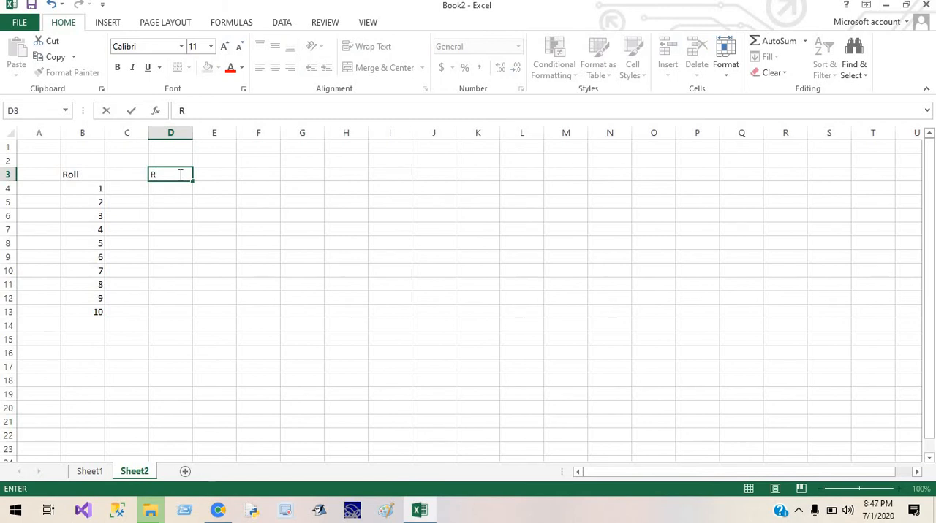
pyautogui.write('ol;')
pyautogui.press('BackSpace')
pyautogui.write('l')
# Enter 1 and 2 in cells D4 and D5 and fill the series down to D76.
pyautogui.click(177, 190)
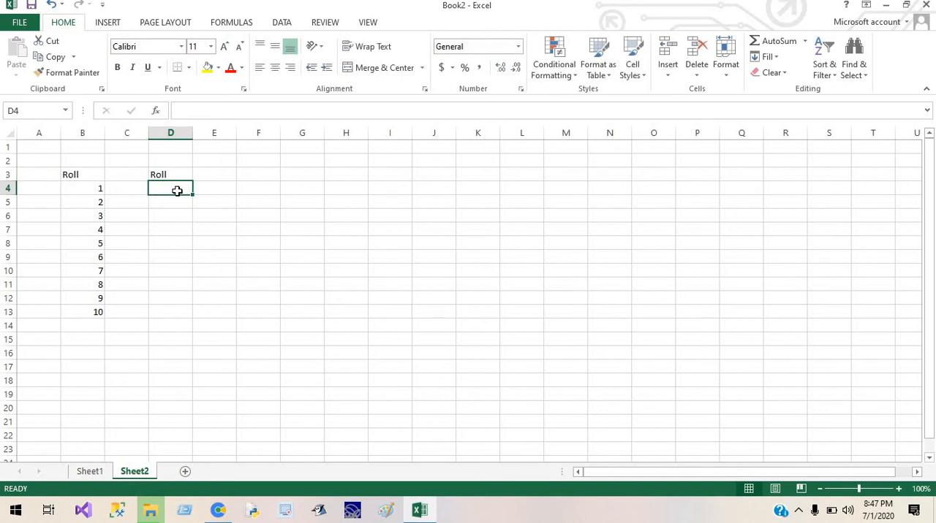
pyautogui.write('1')
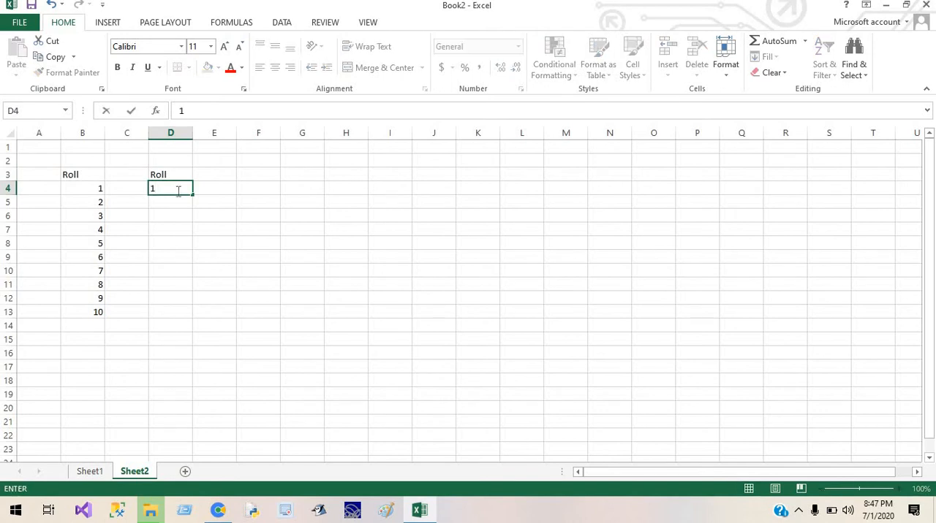
pyautogui.press('Return')
pyautogui.write('2')
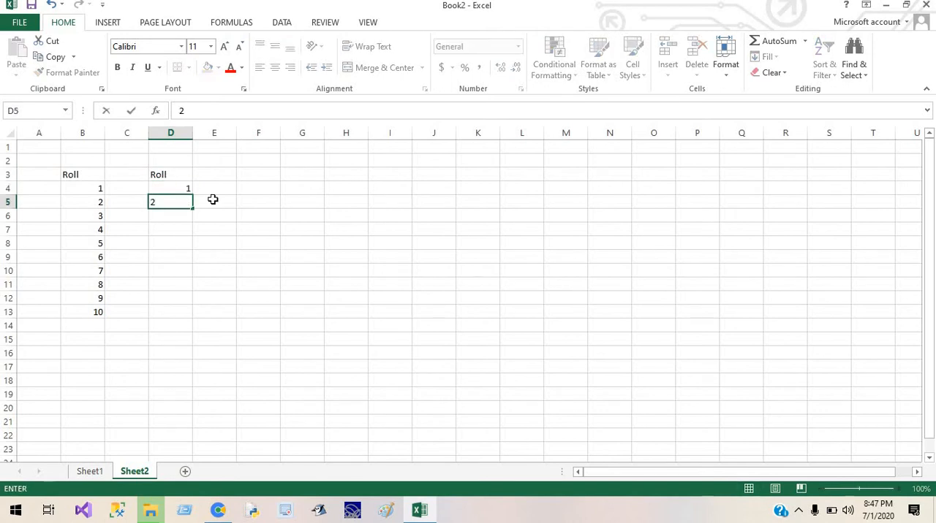
pyautogui.click(212, 199)
pyautogui.moveTo(184, 188); pyautogui.dragTo(184, 203)
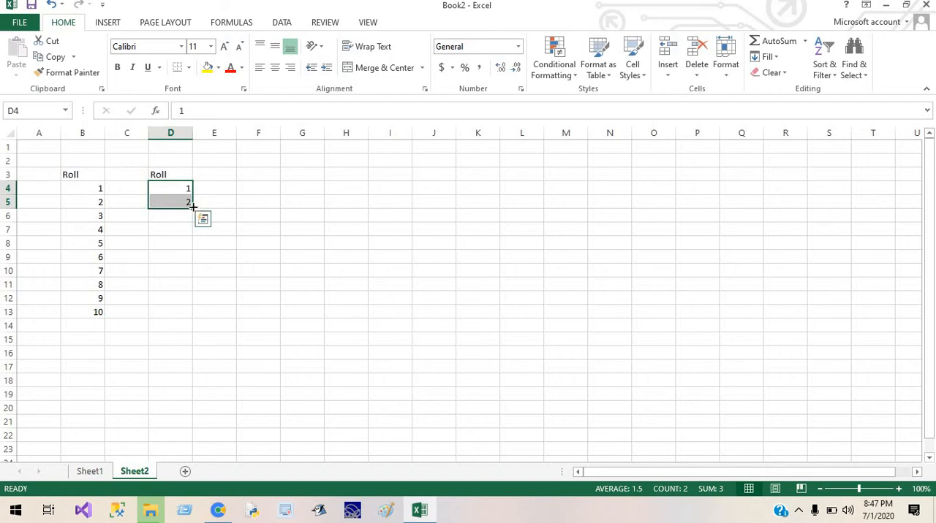
pyautogui.moveTo(192, 207); pyautogui.dragTo(179, 481)
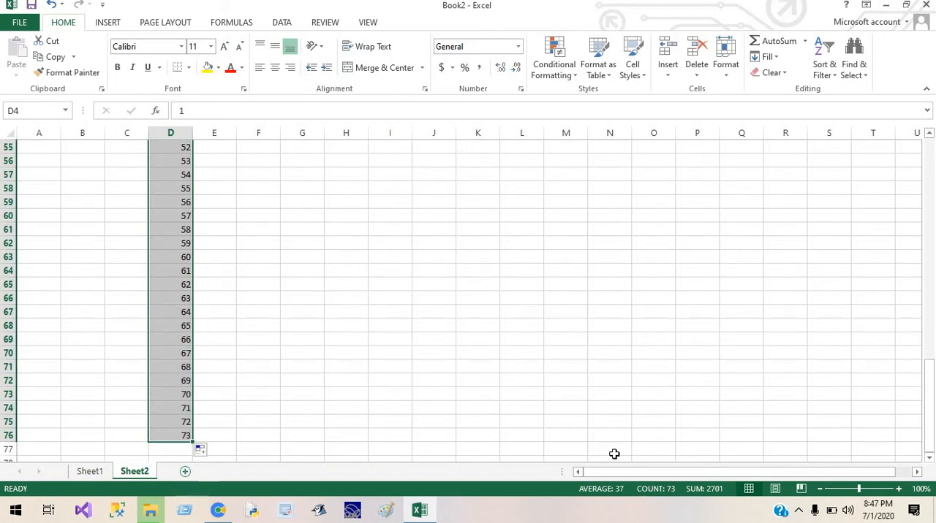
# Enter 1 and 3 in cells F4 and F5 and fill the odd-number series down to F17.
pyautogui.moveTo(930, 397); pyautogui.dragTo(929, 146)
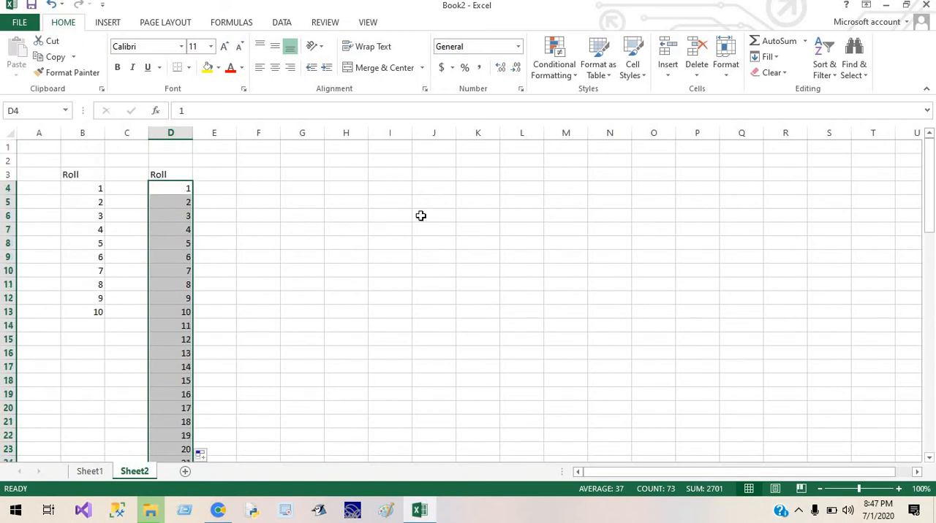
pyautogui.click(251, 184)
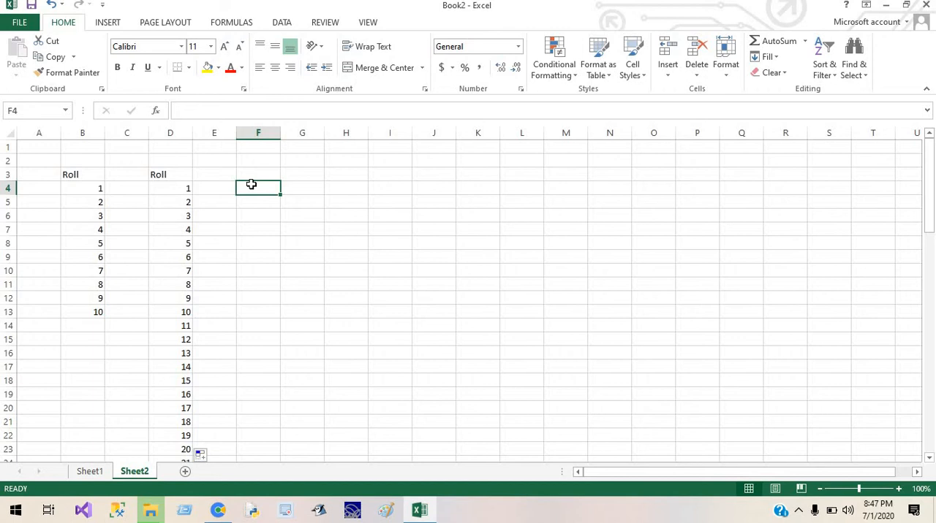
pyautogui.write('1')
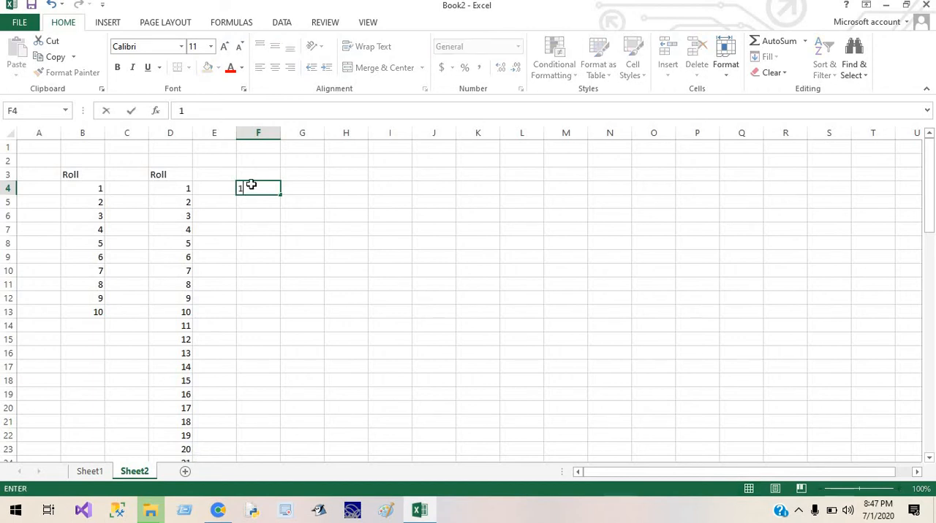
pyautogui.press('Return')
pyautogui.write('3')
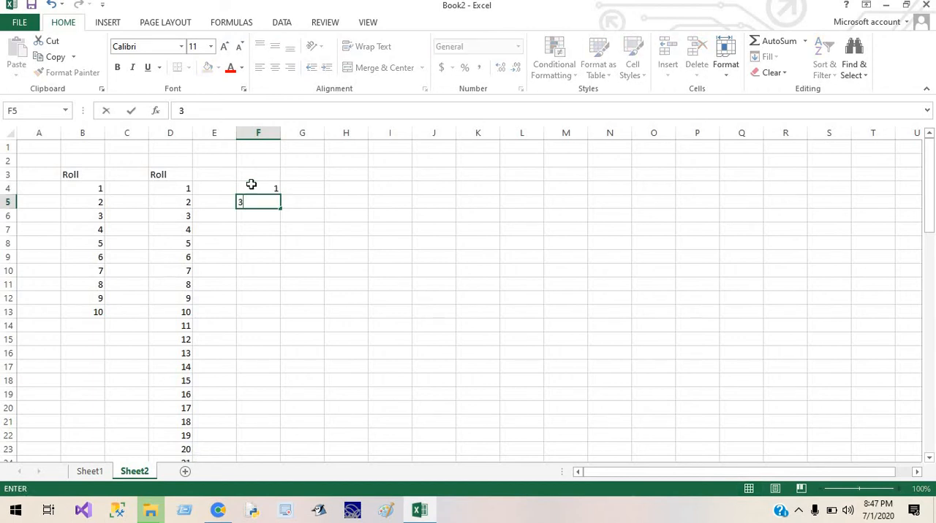
pyautogui.moveTo(251, 184); pyautogui.dragTo(274, 367)
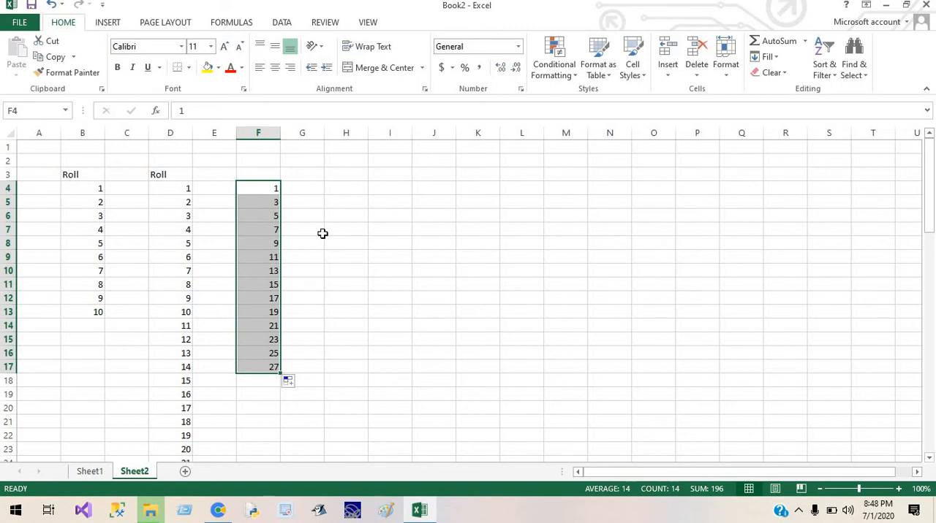
# Place the cursor in the formula bar for cell F4 and for the empty cell H4.
pyautogui.click(278, 115)
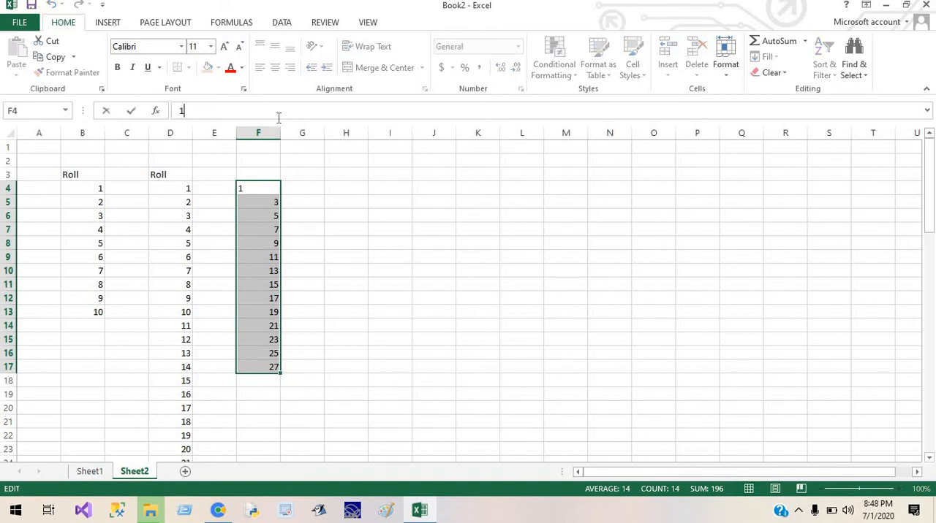
pyautogui.click(349, 191)
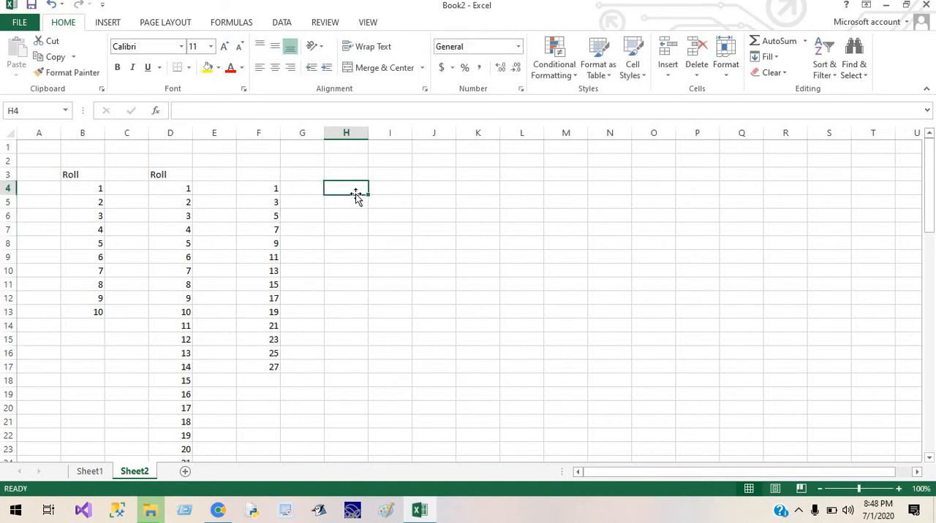
pyautogui.click(319, 114)
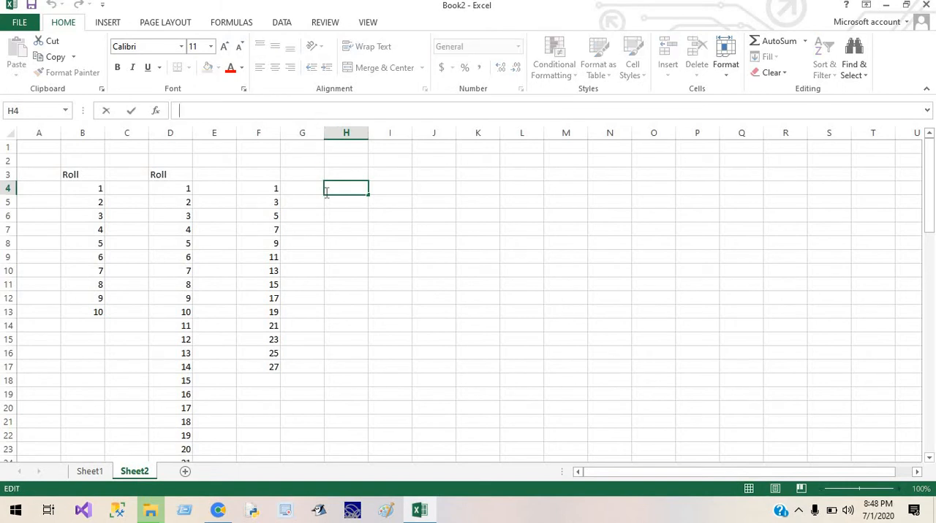
# Enter the sample text jxjxn in cell H7 and place the cursor in the formula bar for cell J6.
pyautogui.click(338, 228)
pyautogui.write('jxjxn')
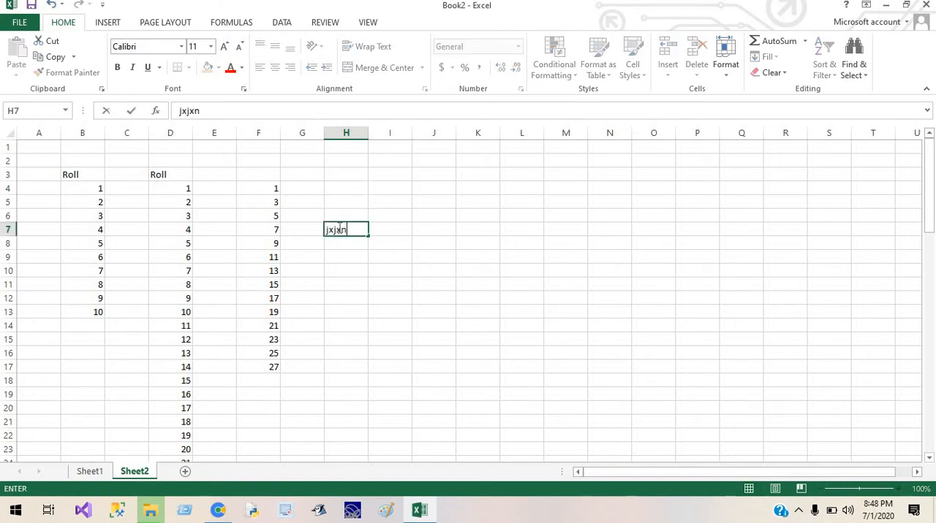
pyautogui.click(228, 110)
pyautogui.doubleClick(180, 110)
pyautogui.click(436, 214)
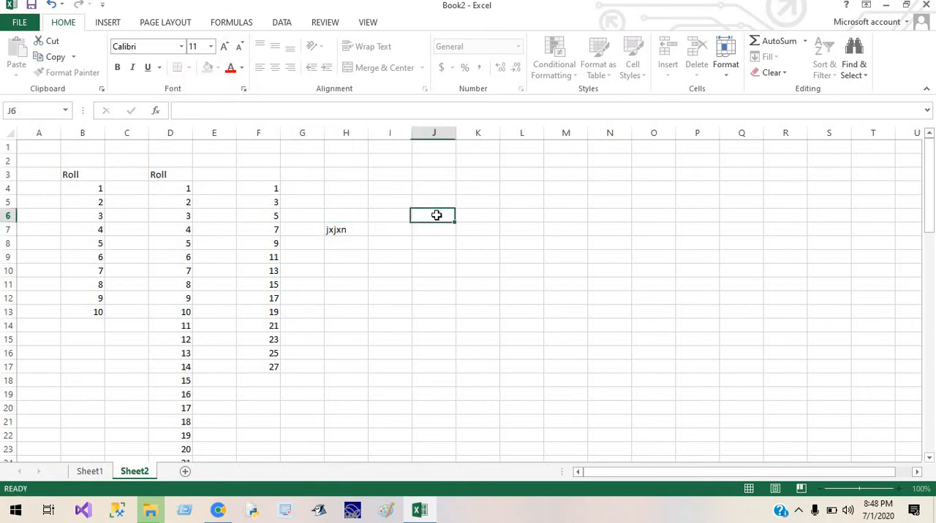
pyautogui.click(232, 110)
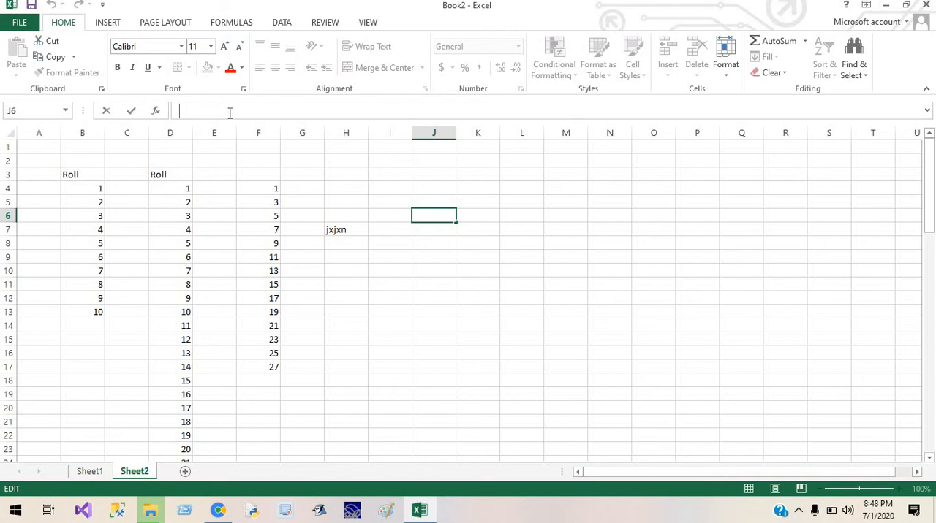
# Enter the sample texts sdfs, dg, dg, g, sdfs and g in cells C4 through C9.
pyautogui.click(256, 212)
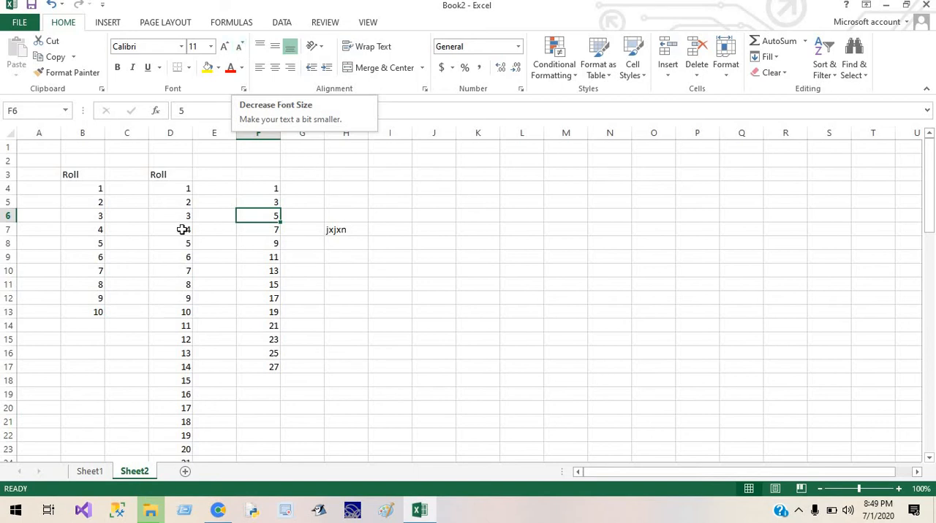
pyautogui.click(132, 192)
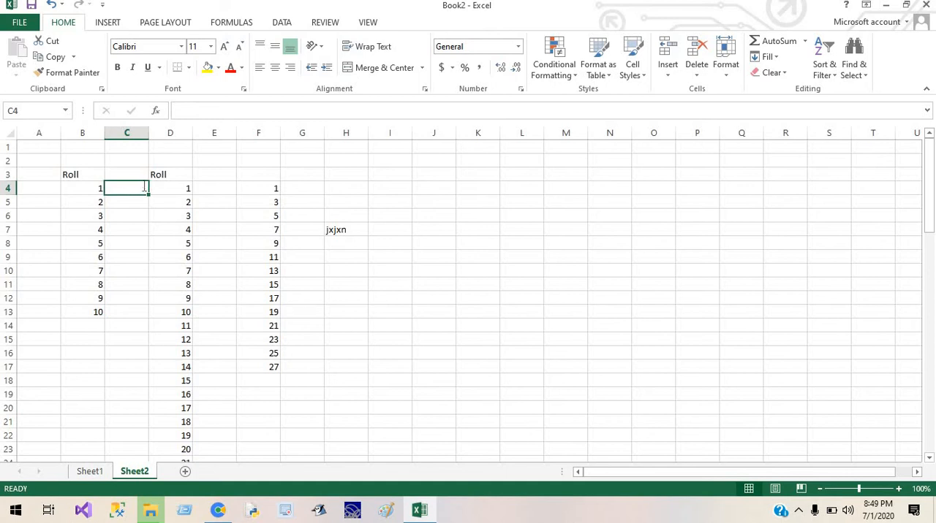
pyautogui.write('sdfs')
pyautogui.press('Return')
pyautogui.write('dg')
pyautogui.press('Return')
pyautogui.write('dg')
pyautogui.press('Return')
pyautogui.write('g sdfs')
pyautogui.press('Return')
pyautogui.write('g')
# Enter sdfs, g and sdfs in cells C13 to C15, and gfdsg, sdfg and fg in cells C10 to C12.
pyautogui.press('Return')
pyautogui.press('Return')
pyautogui.press('Return')
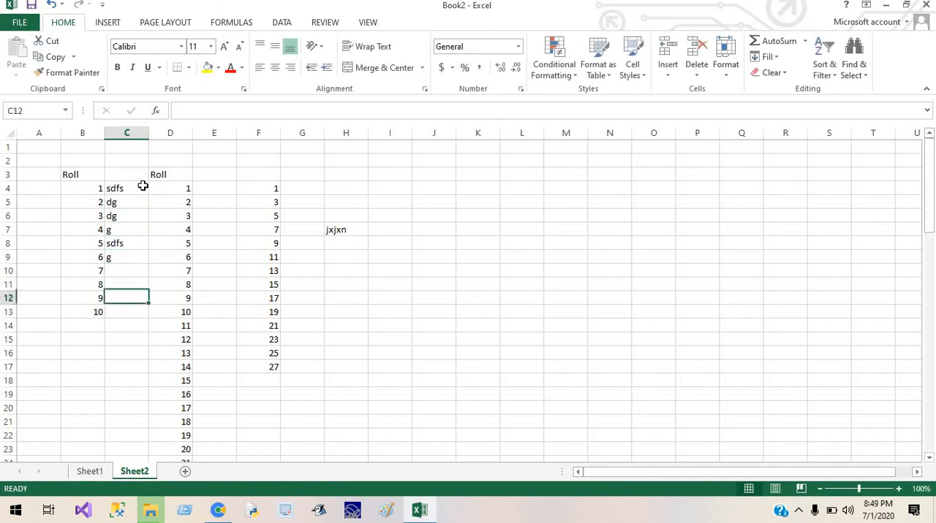
pyautogui.press('Return')
pyautogui.write('sdfs g sdfs')
pyautogui.press('Up')
pyautogui.press('Up')
pyautogui.press('Up')
pyautogui.write('fg')
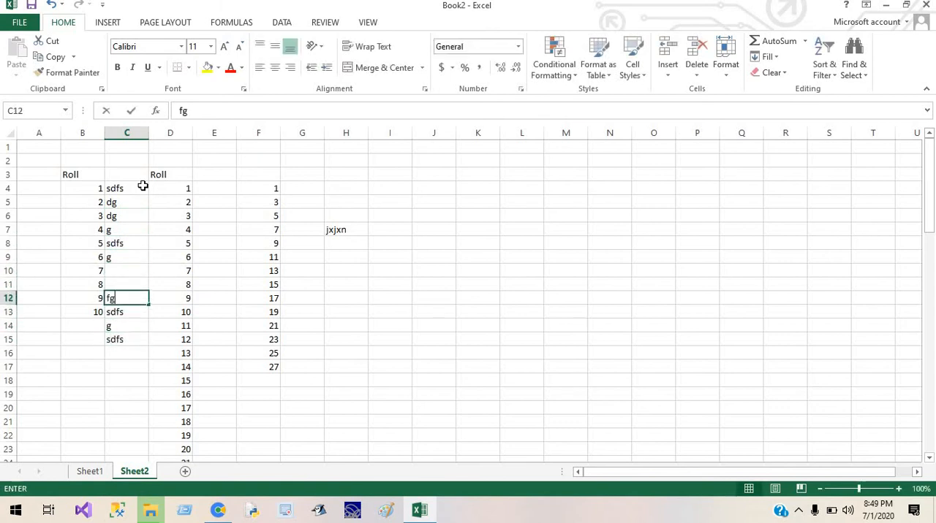
pyautogui.press('Up')
pyautogui.write('sdfg')
pyautogui.press('Up')
pyautogui.write('gfdsg')
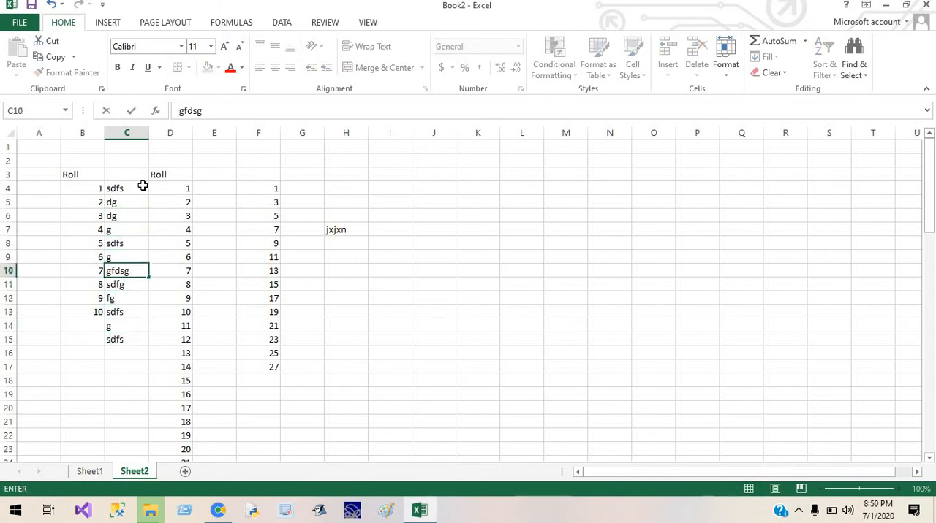
pyautogui.click(416, 300)
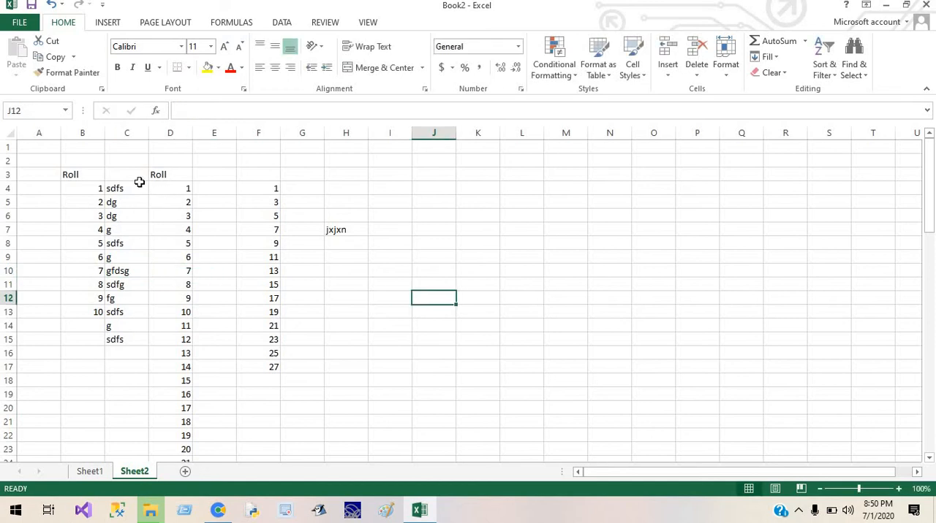
# Delete the whole column C containing the sample texts.
pyautogui.click(130, 132)
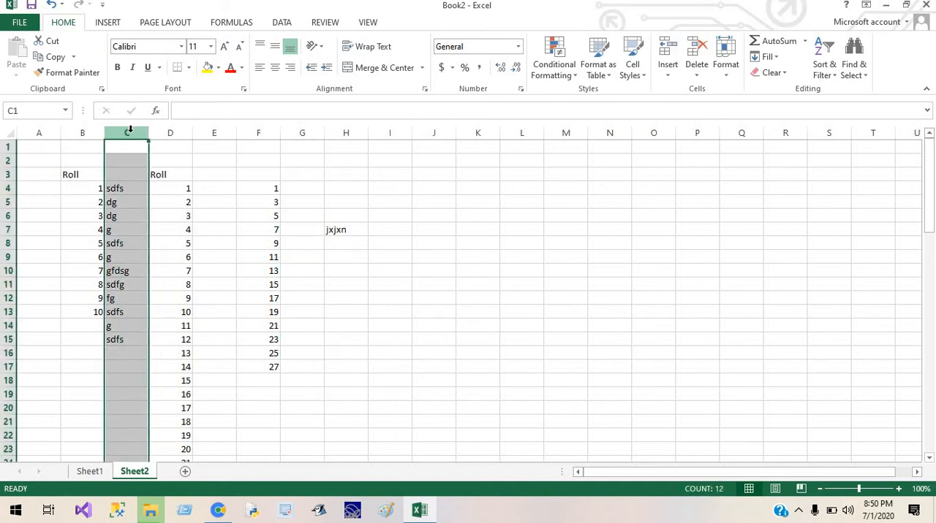
pyautogui.rightClick(129, 133)
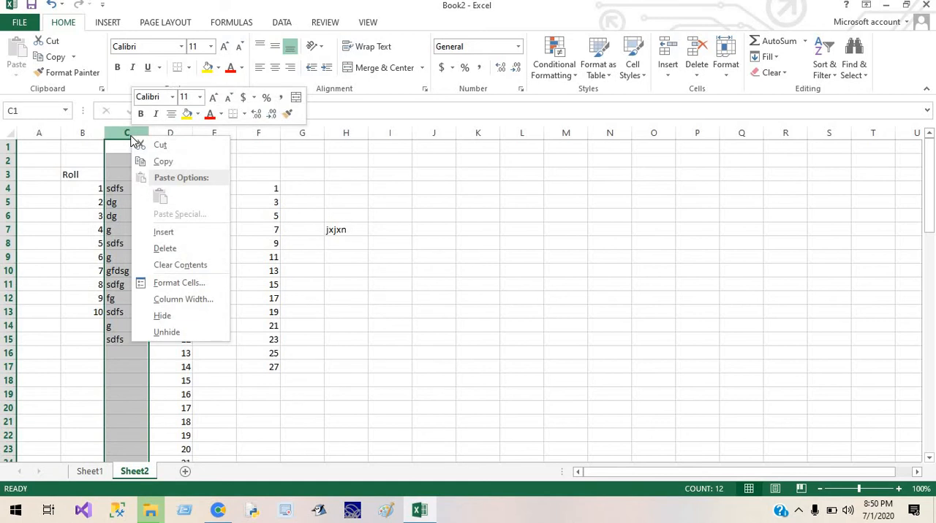
pyautogui.click(181, 249)
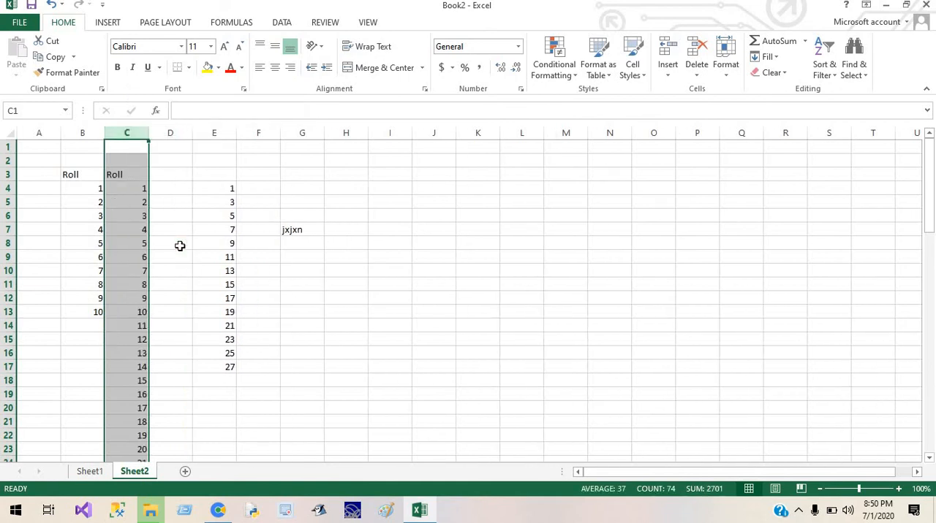
pyautogui.click(279, 355)
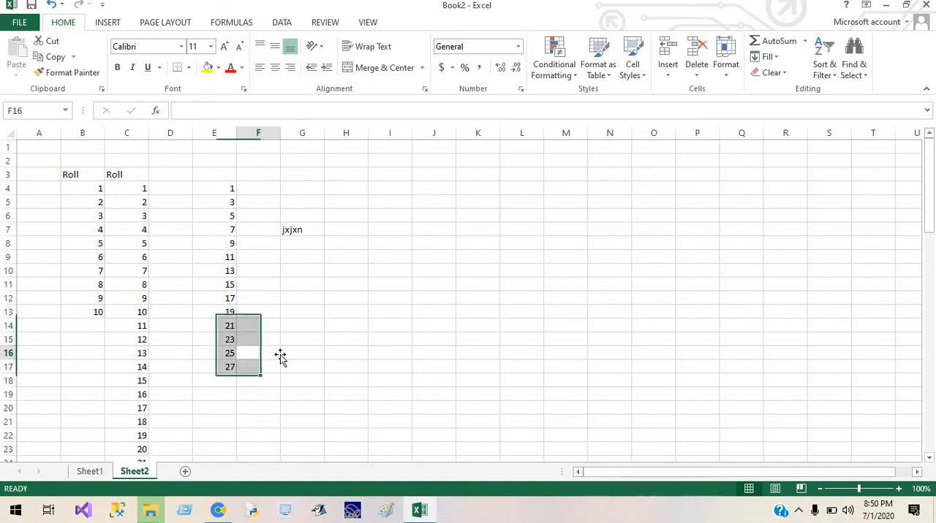
# Delete the whole row 15 from the worksheet.
pyautogui.click(6, 339)
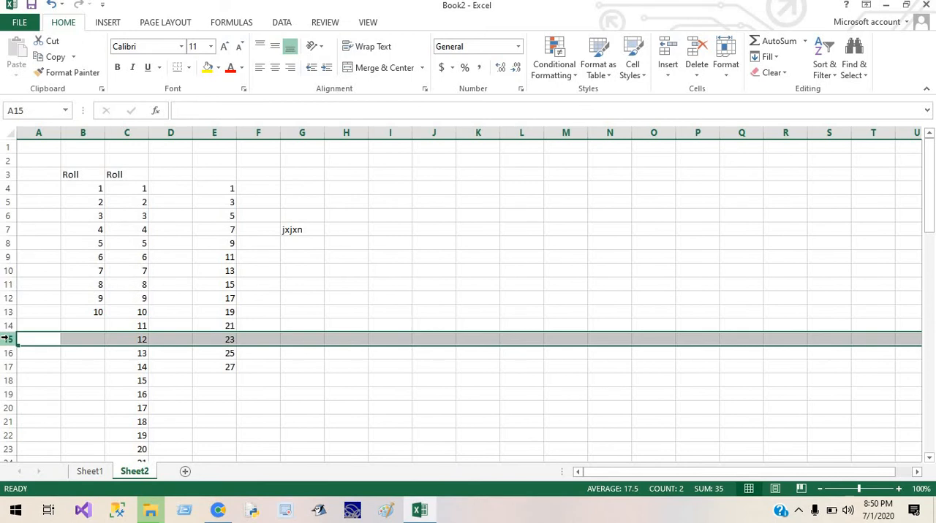
pyautogui.rightClick(7, 340)
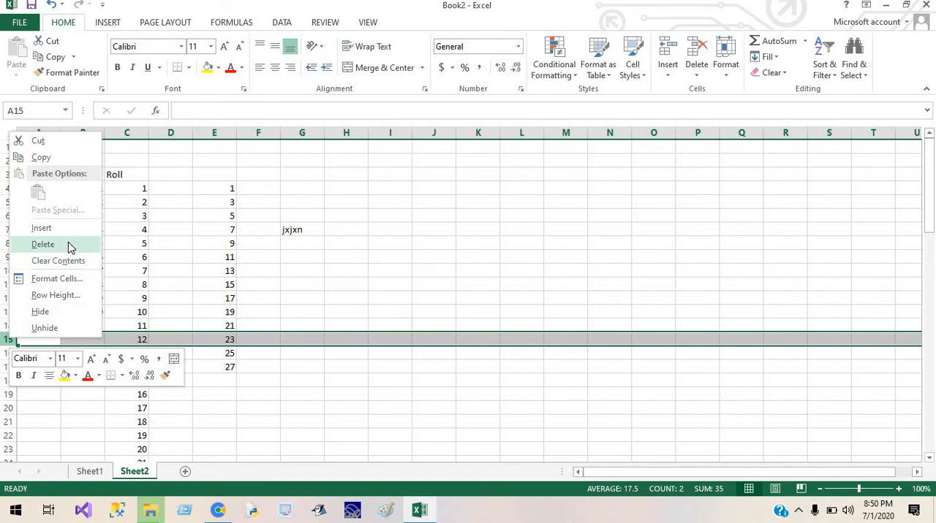
pyautogui.click(43, 244)
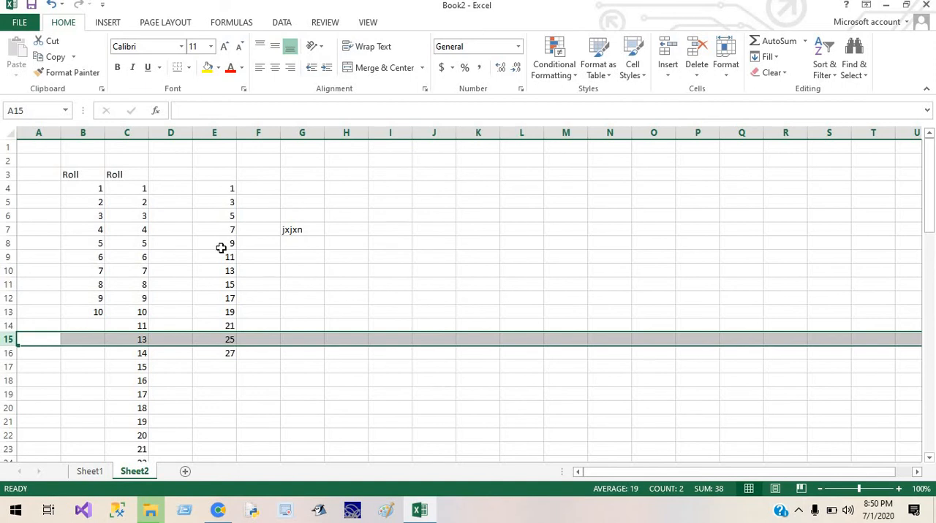
pyautogui.click(432, 326)
# Select cell ranges of different sizes starting at B4, ending with B4:E16, and release the selection by selecting cell I13.
pyautogui.click(92, 188)
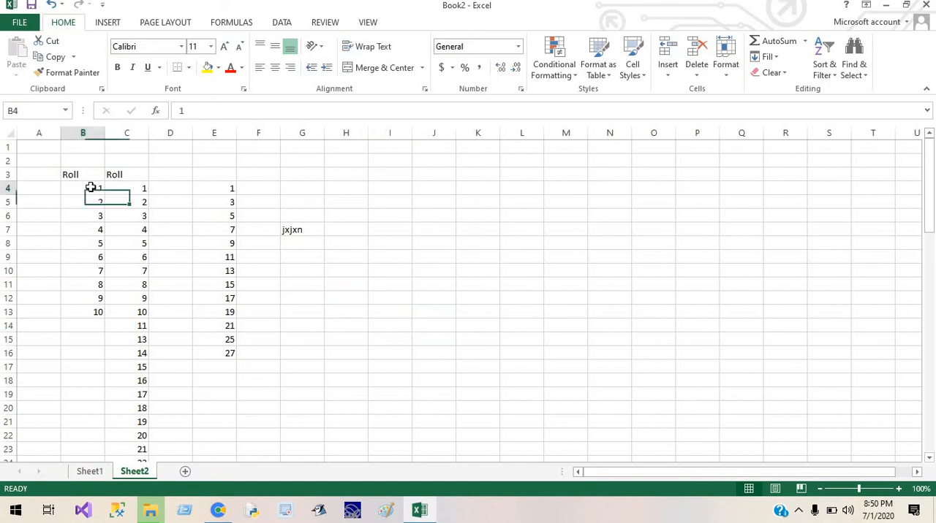
pyautogui.click(137, 261)
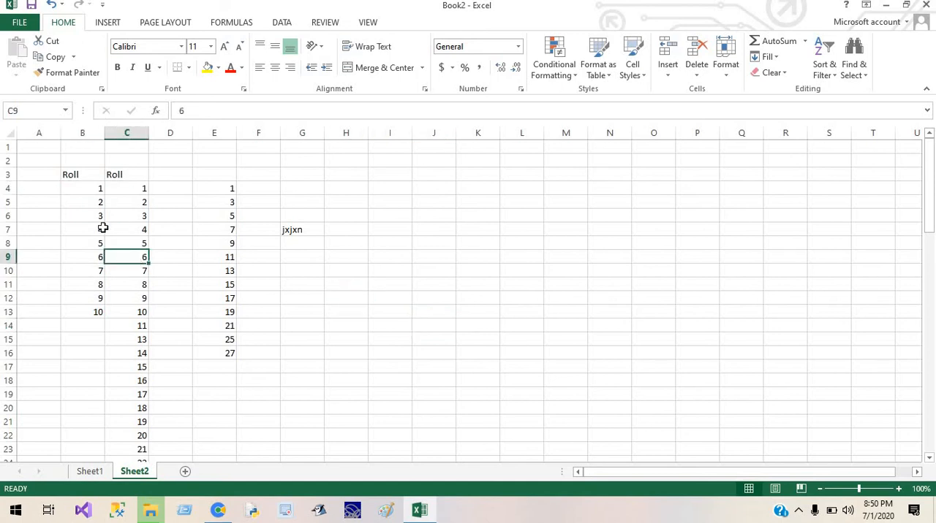
pyautogui.click(80, 188)
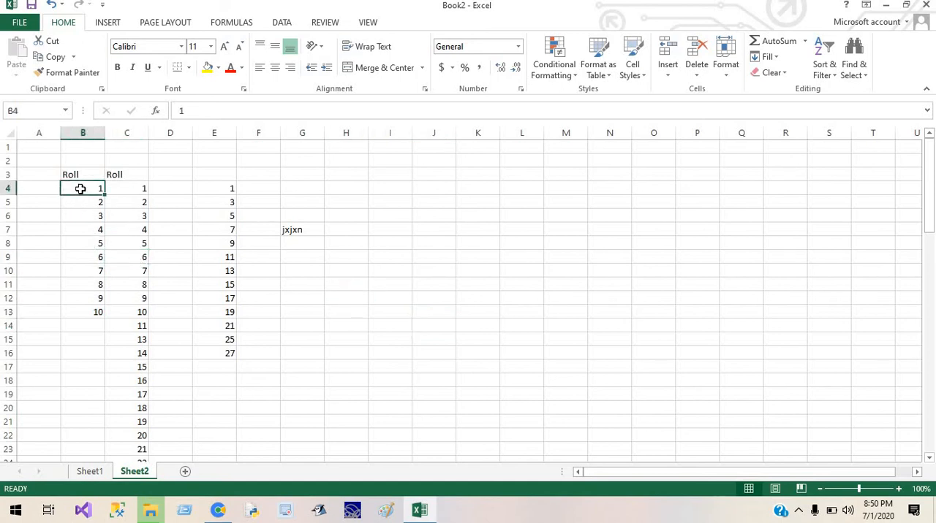
pyautogui.moveTo(80, 188); pyautogui.dragTo(158, 357)
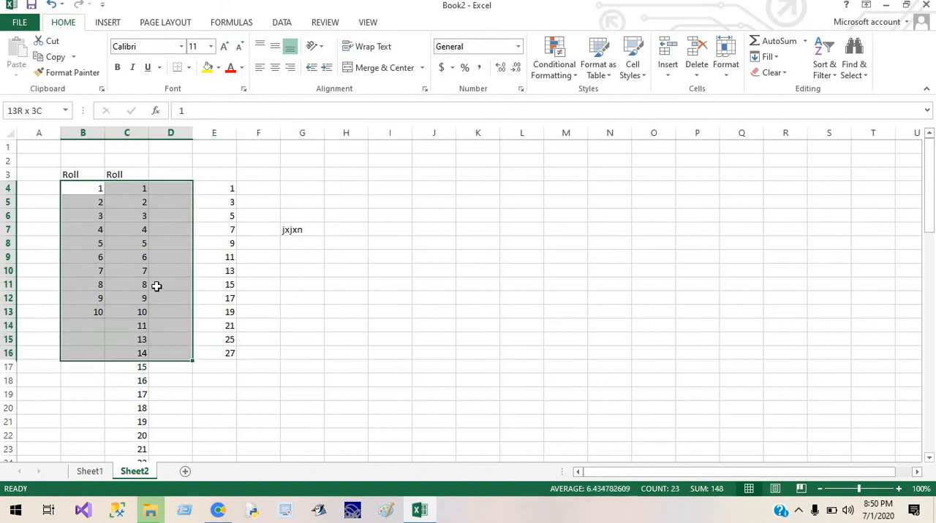
pyautogui.moveTo(156, 286); pyautogui.dragTo(128, 284)
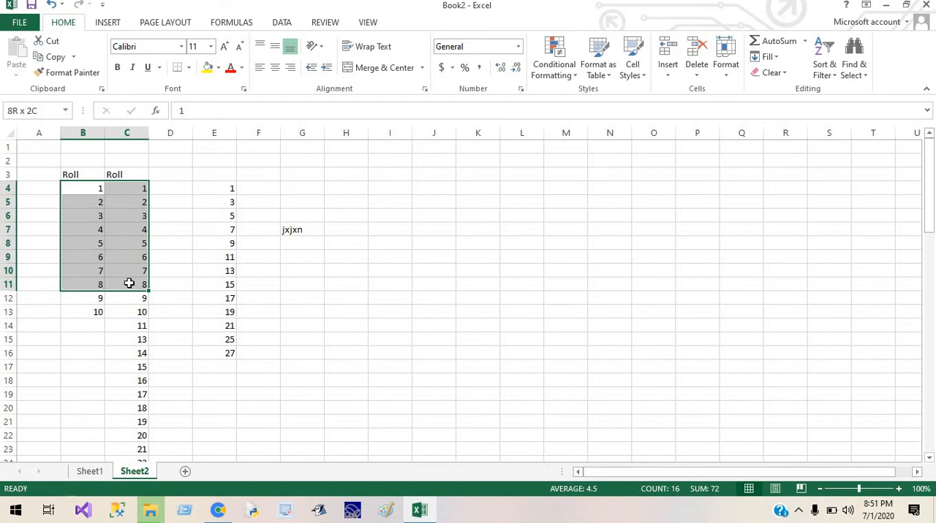
pyautogui.moveTo(129, 284); pyautogui.dragTo(220, 347)
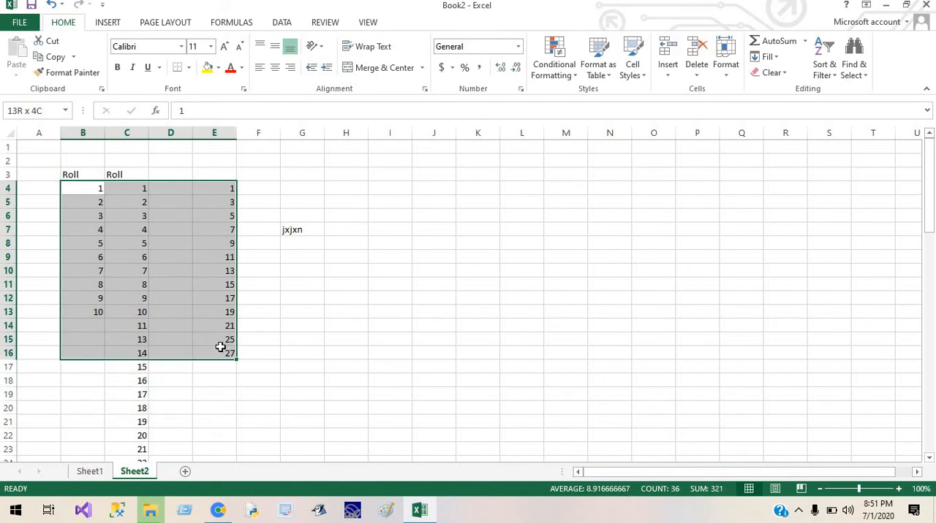
pyautogui.moveTo(220, 347); pyautogui.dragTo(220, 347)
pyautogui.click(409, 311)
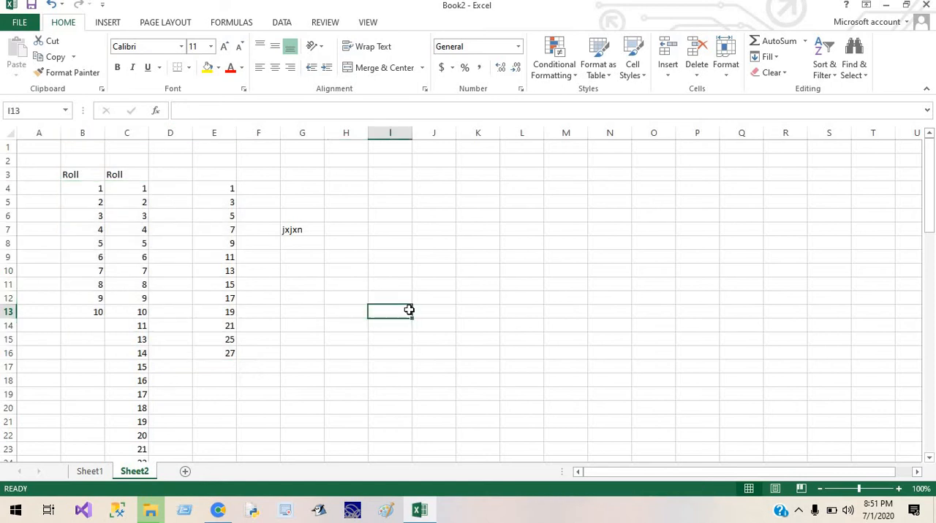
# Place the cursor in the formula bar for the empty cells I13 and G2.
pyautogui.click(206, 110)
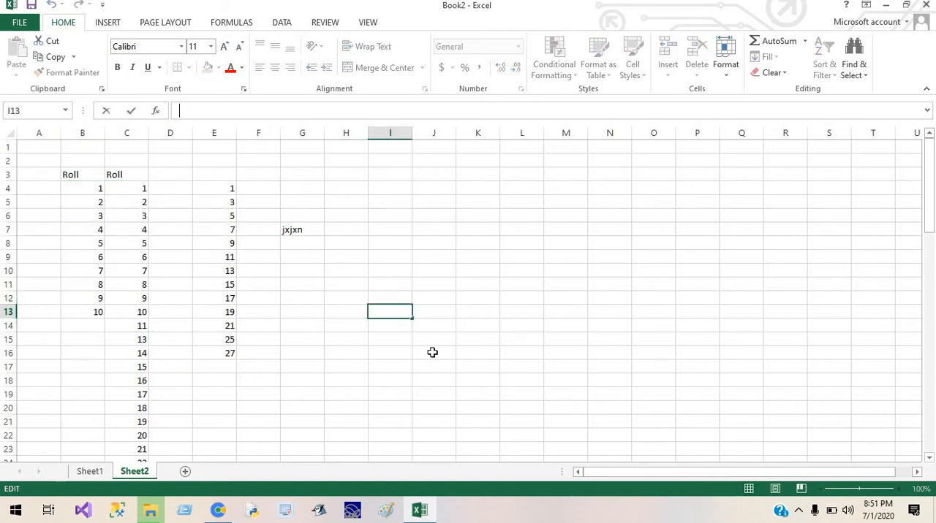
pyautogui.click(309, 160)
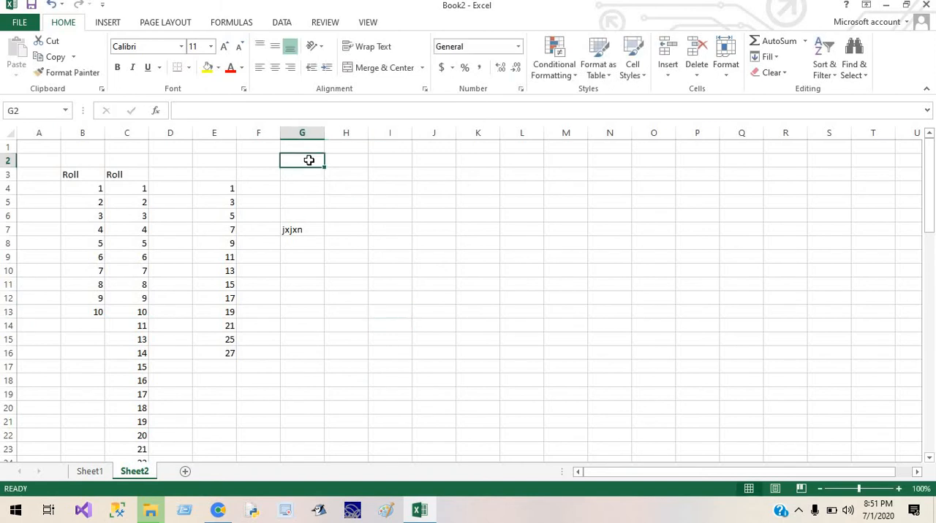
pyautogui.click(220, 111)
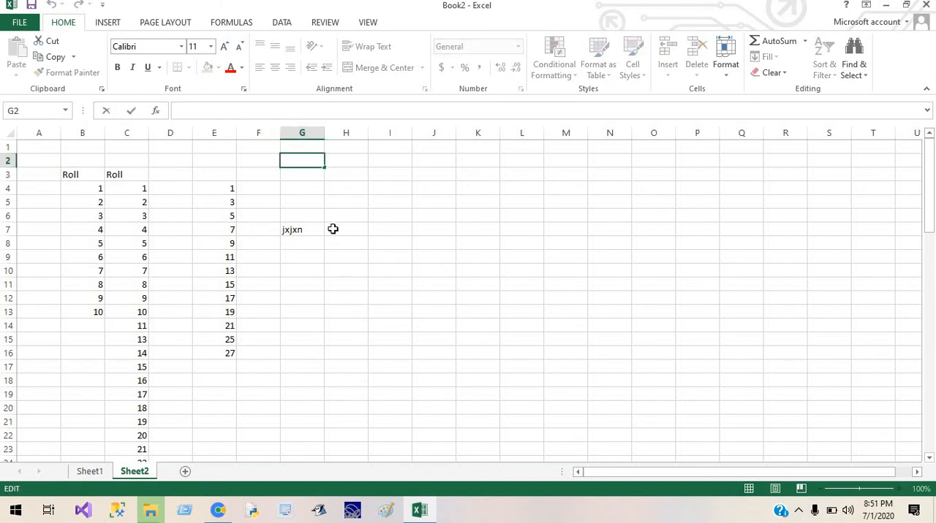
pyautogui.click(303, 201)
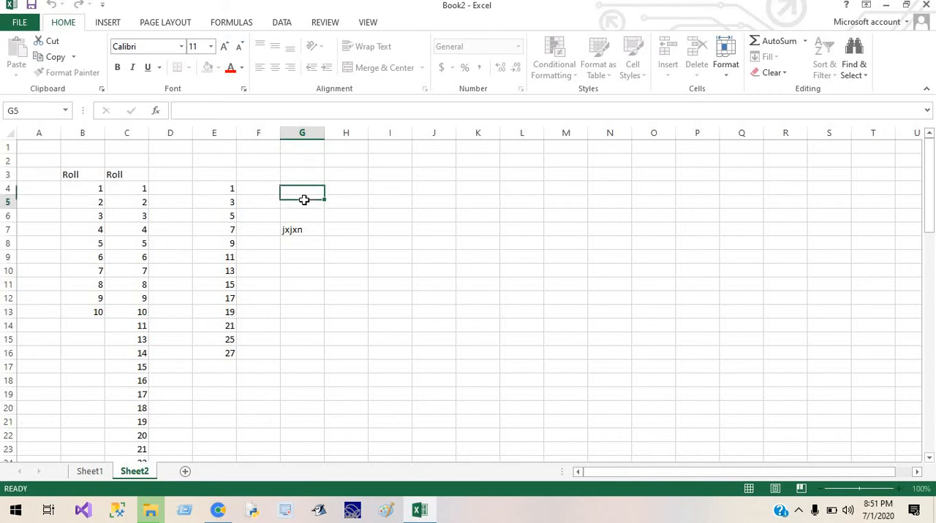
# Enter a person's full name for cell G3 in the formula bar and cancel the entry.
pyautogui.click(302, 175)
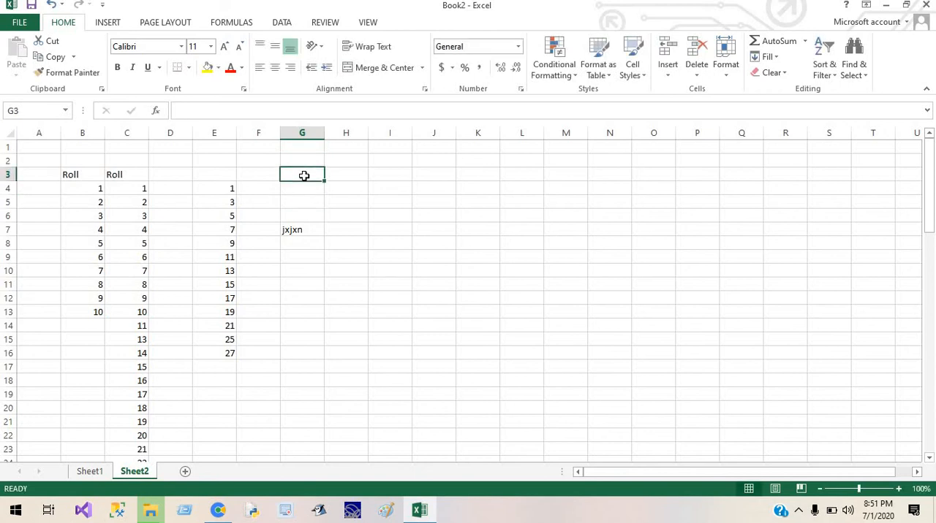
pyautogui.click(276, 104)
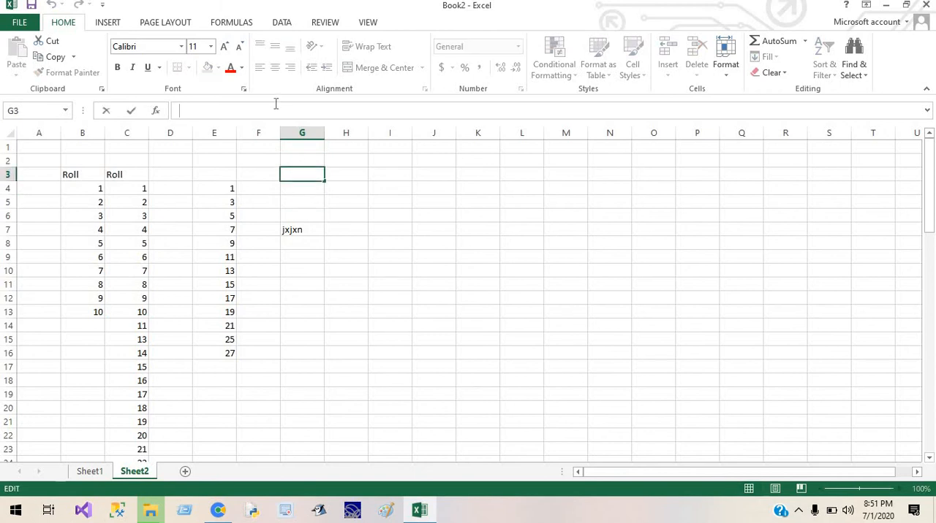
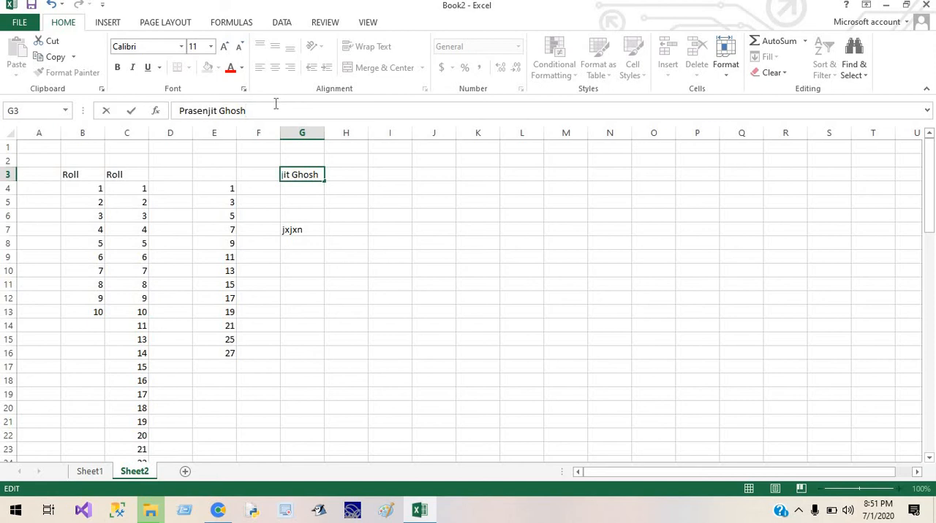
pyautogui.click(106, 113)
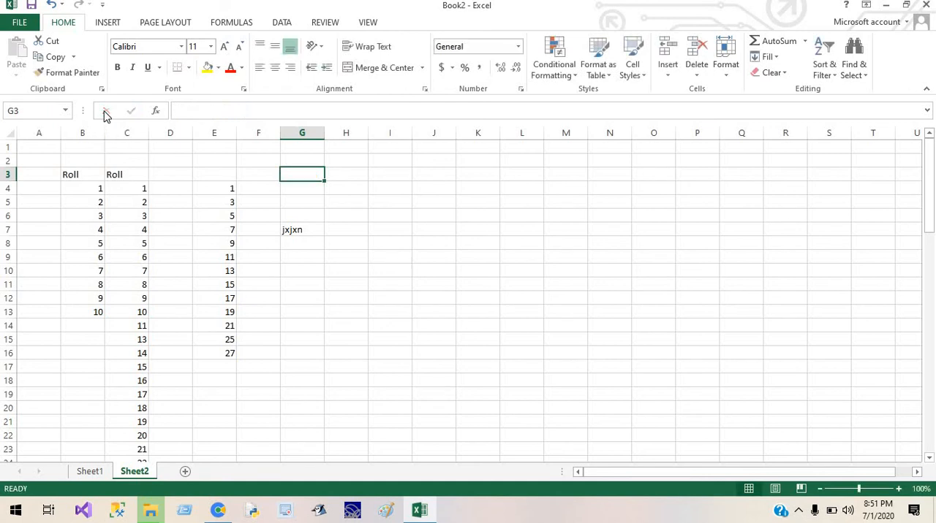
# Enter the person's full name for cell G3 in the formula bar and accept the entry.
pyautogui.click(197, 108)
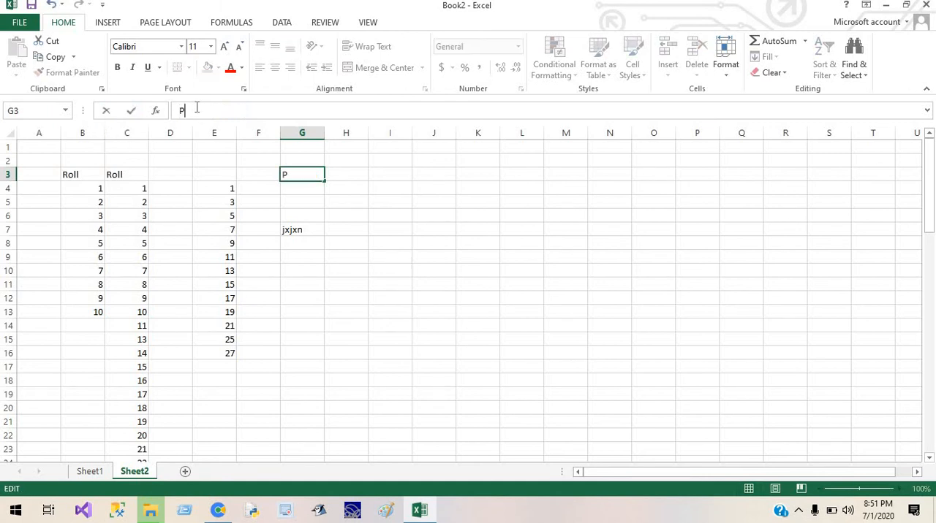
pyautogui.click(132, 111)
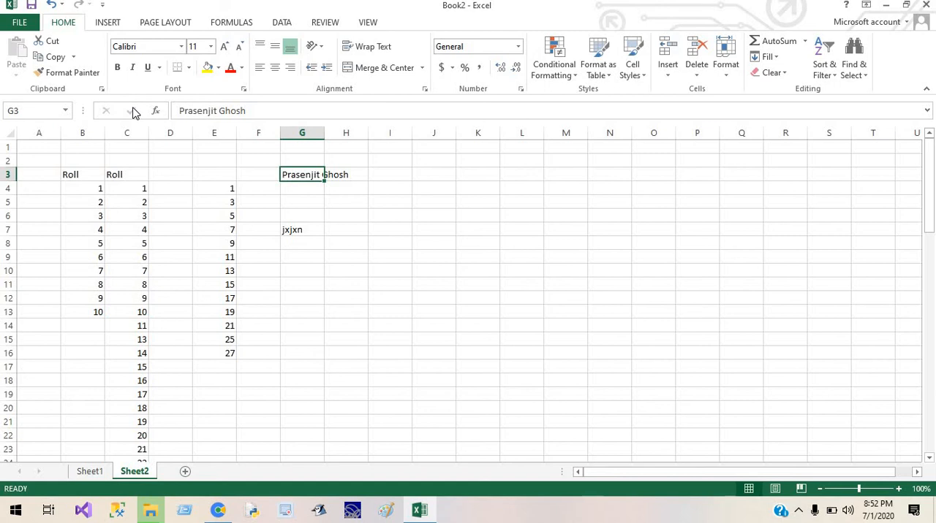
# Widen column G until the full name in G3 fits, and undo the width change.
pyautogui.click(401, 227)
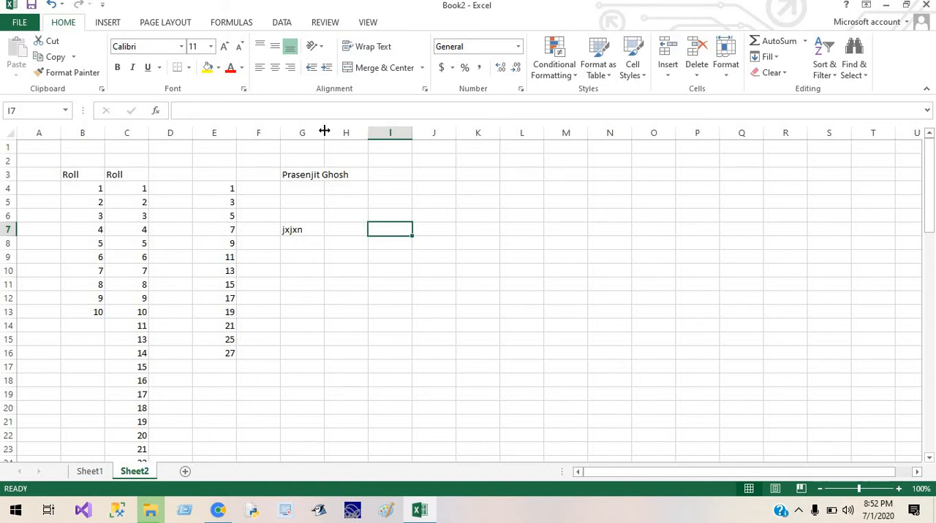
pyautogui.moveTo(324, 130); pyautogui.dragTo(353, 130)
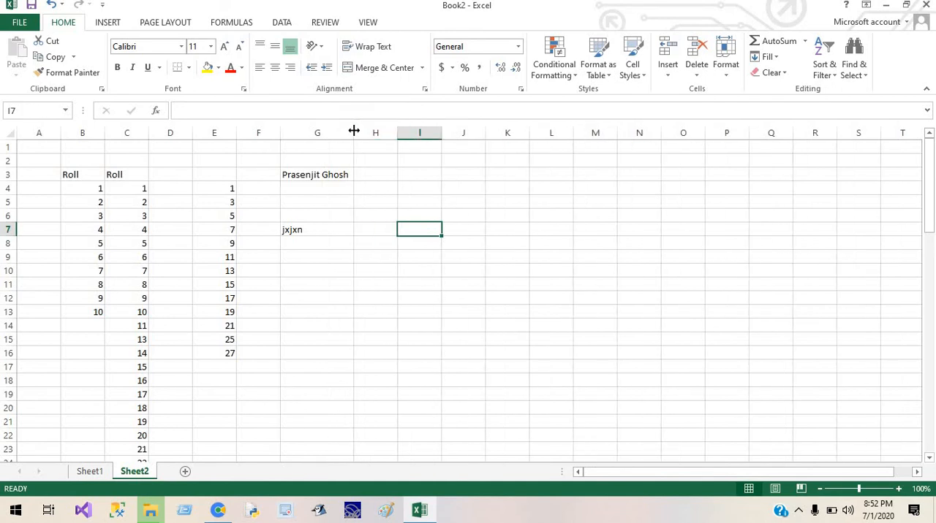
pyautogui.hotkey('ctrl', 'z')
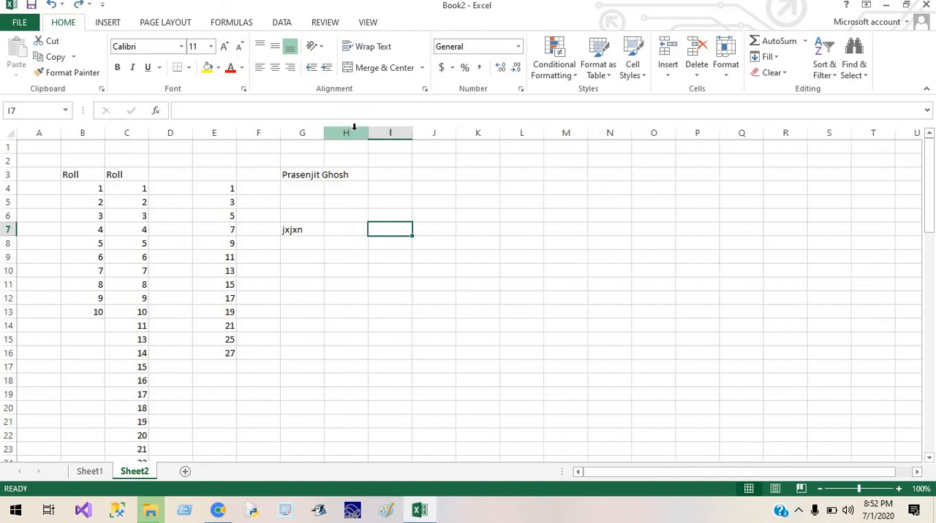
# AutoFit column G to the full name in G3.
pyautogui.click(436, 187)
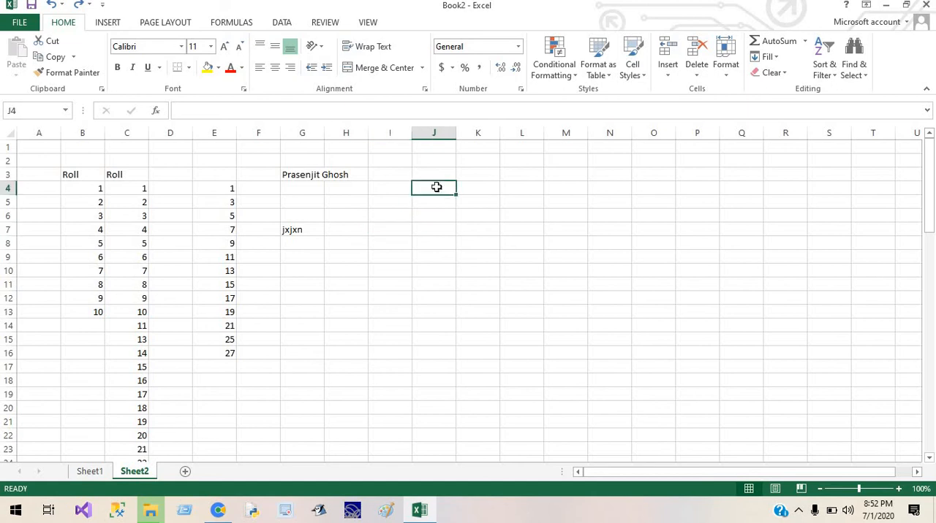
pyautogui.doubleClick(325, 130)
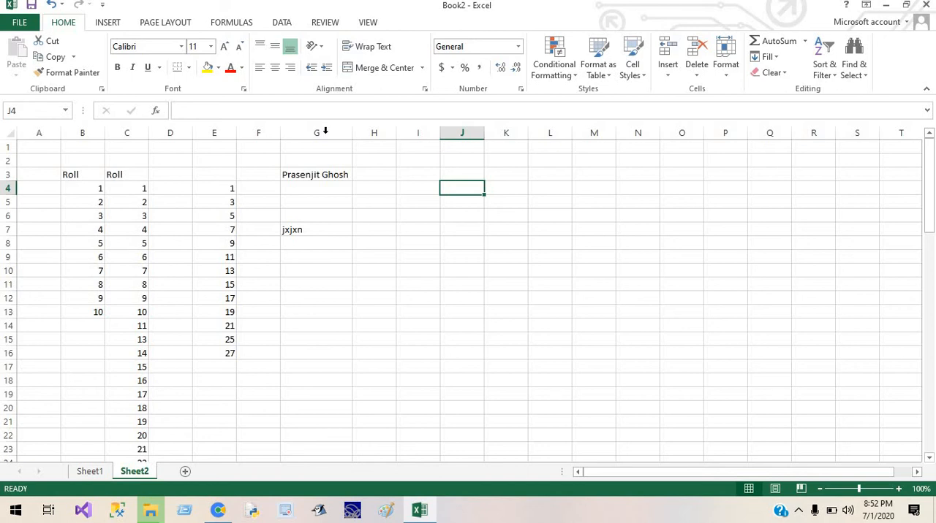
# Enter "welcome Class 7 A and B" in cell G4, correcting the lowercase section letter to a capital A.
pyautogui.click(311, 187)
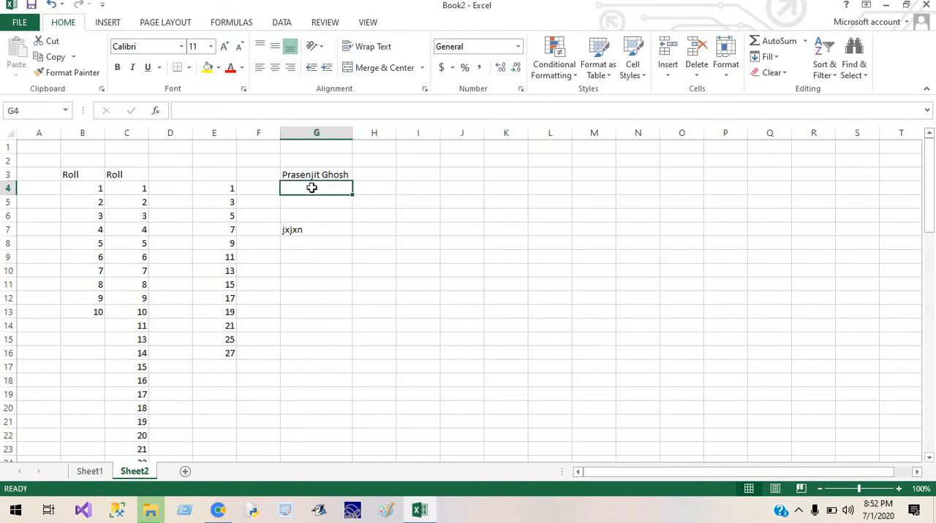
pyautogui.write('wel')
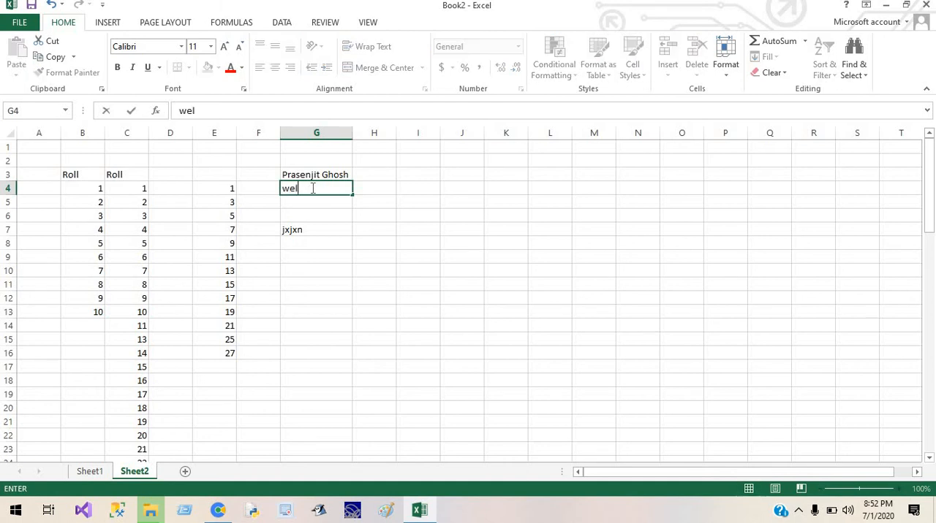
pyautogui.write('come Class')
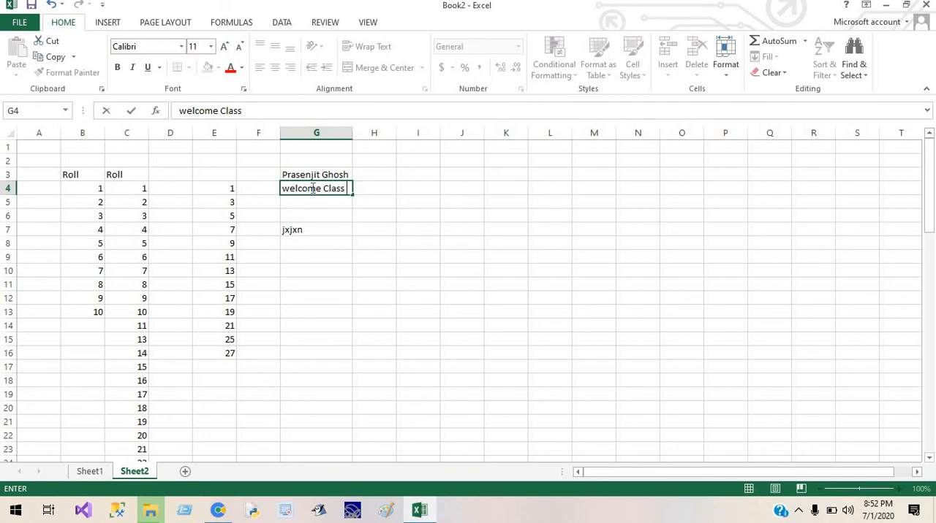
pyautogui.write(' 7 a and B')
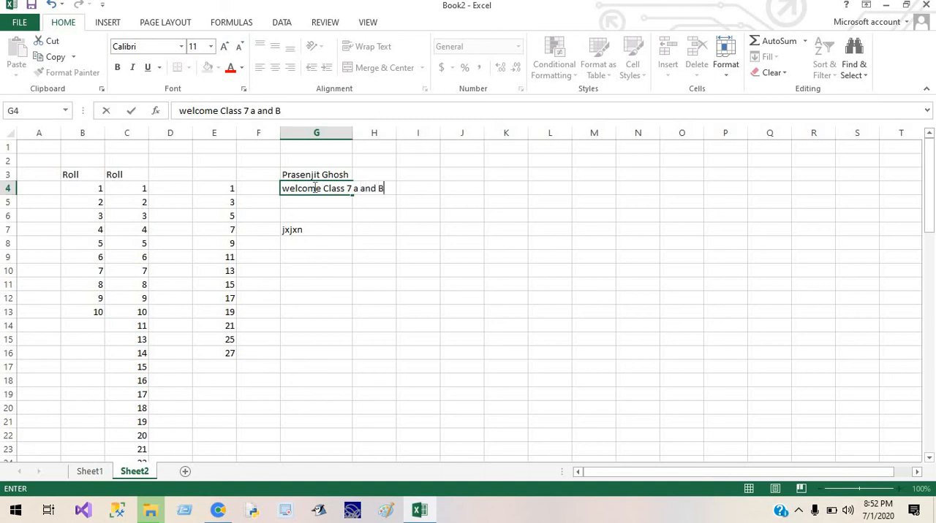
pyautogui.doubleClick(359, 189)
pyautogui.write('A')
pyautogui.click(457, 213)
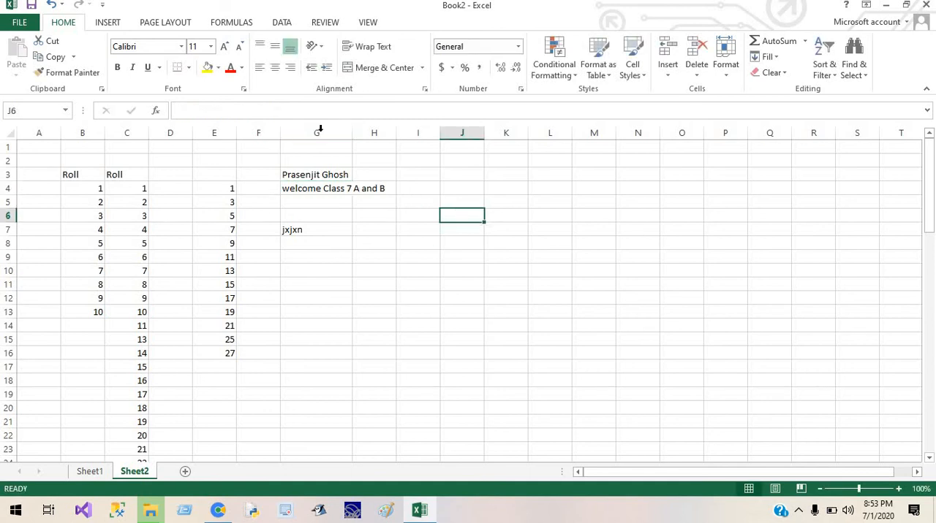
# AutoFit column G to the welcome text in G4, and widen the column further by hand.
pyautogui.doubleClick(349, 132)
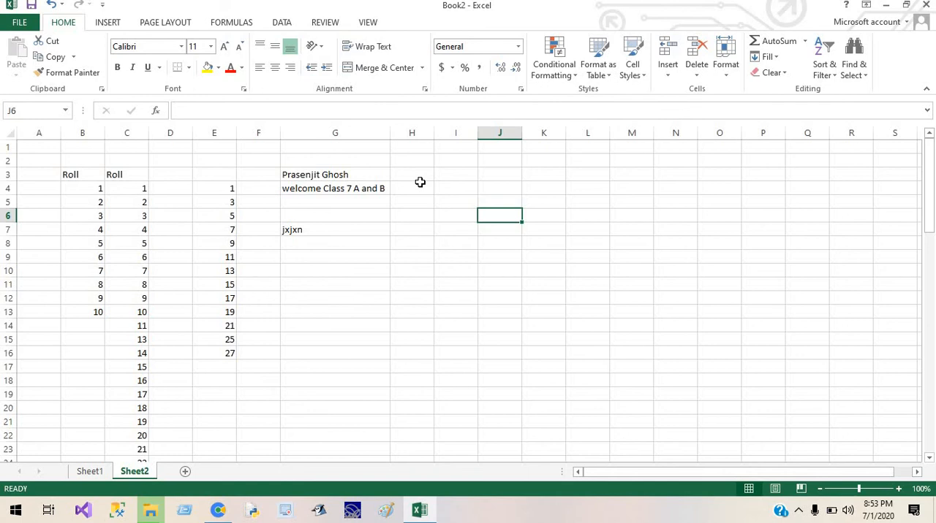
pyautogui.moveTo(390, 133); pyautogui.dragTo(437, 134)
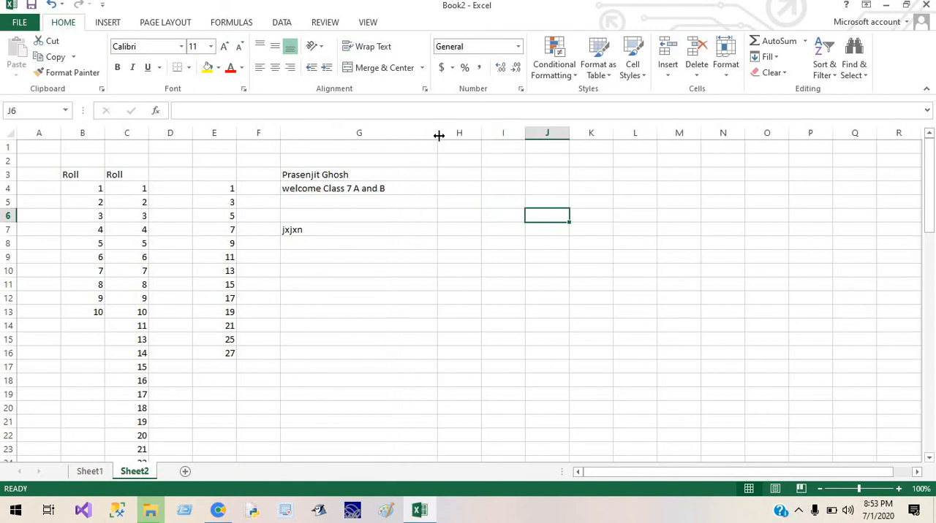
# Enter the filler text "ilgfsldgflkagfksgk sdifyisadlflaiyf" in cell G5.
pyautogui.click(346, 200)
pyautogui.write('ilgf')
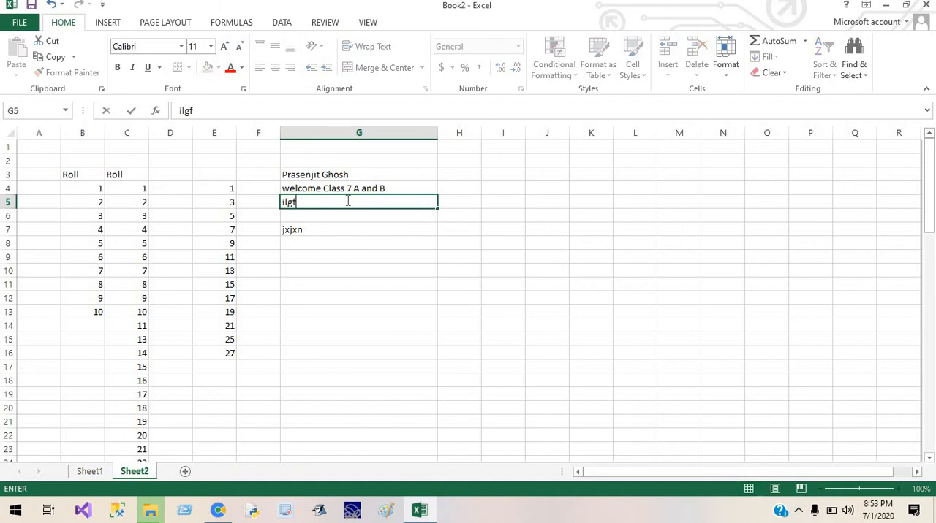
pyautogui.write('sldgflkagfksgk sdifyisadlflaiyf')
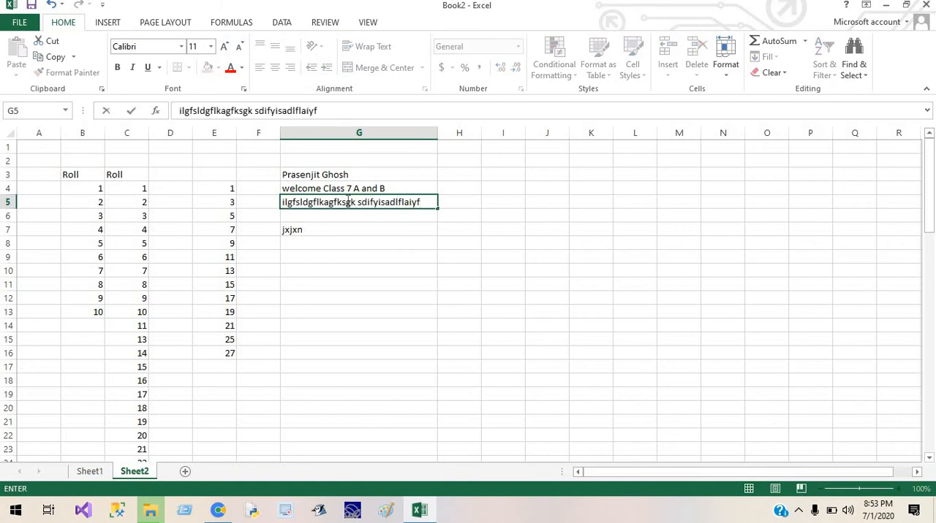
pyautogui.click(469, 262)
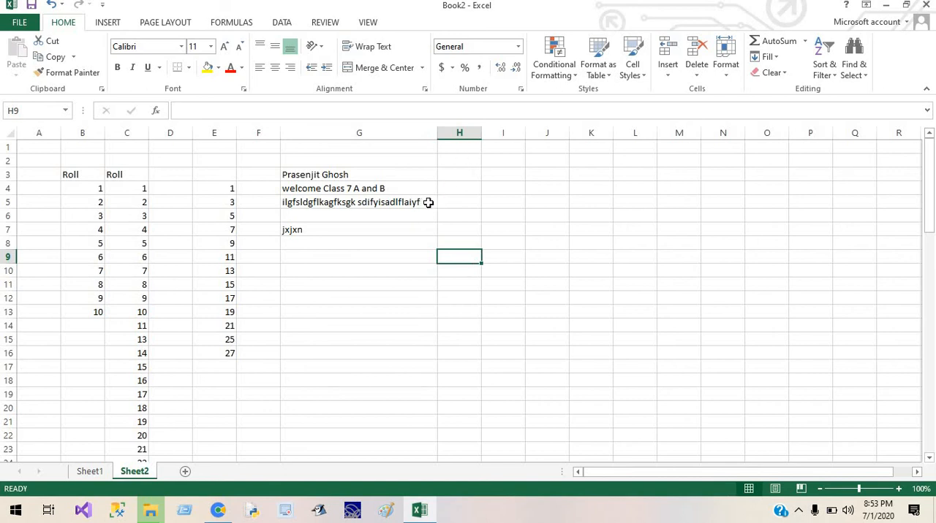
pyautogui.click(498, 205)
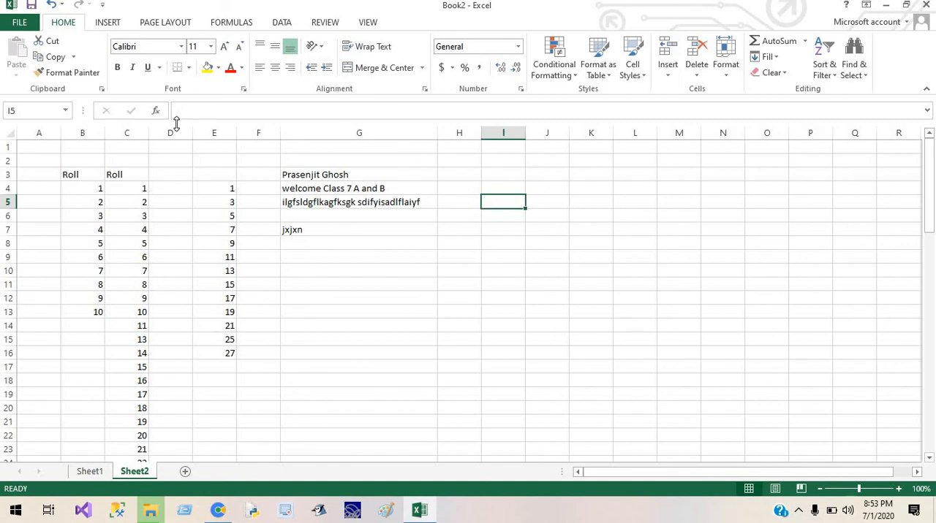
# Insert a blank column before the second Roll column, column C.
pyautogui.click(336, 199)
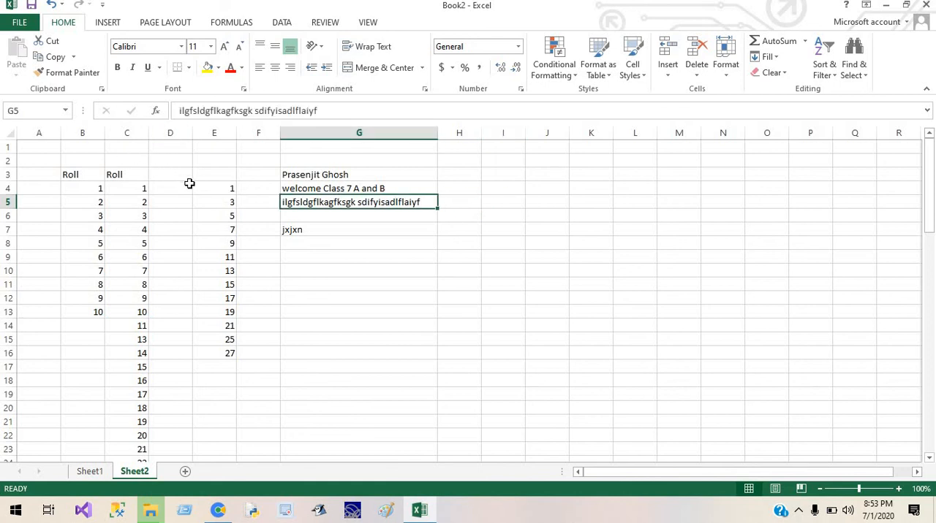
pyautogui.rightClick(118, 128)
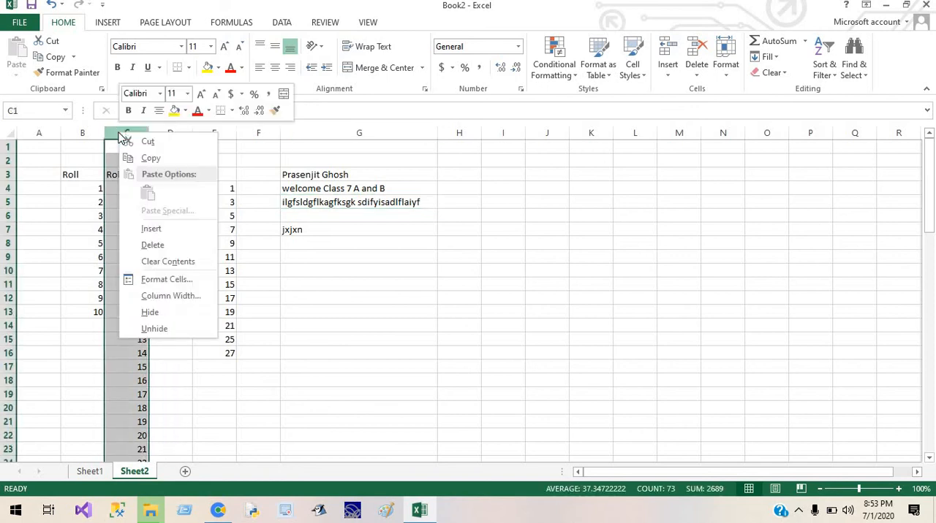
pyautogui.click(158, 230)
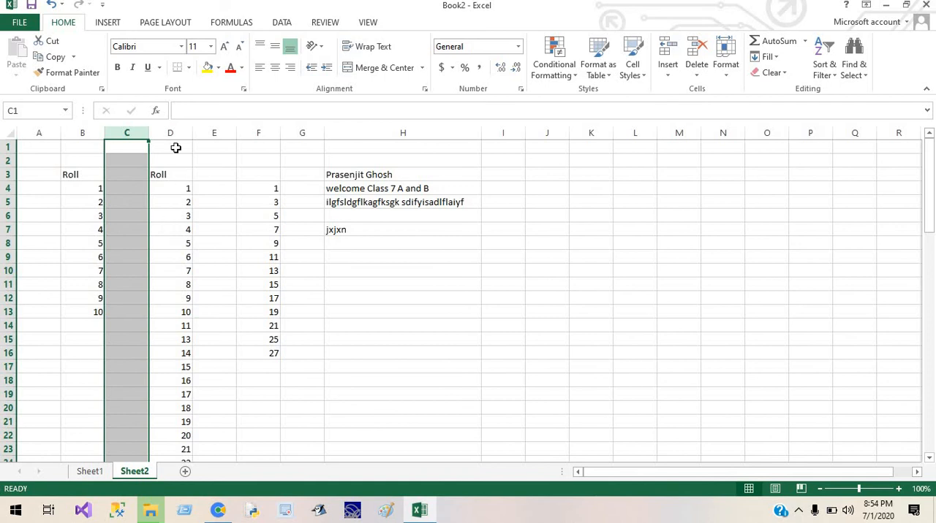
pyautogui.rightClick(142, 133)
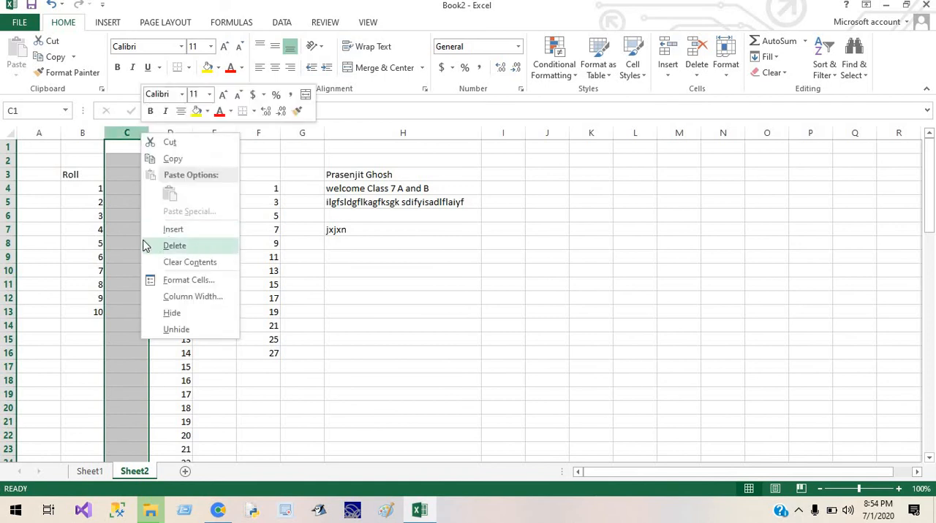
pyautogui.click(117, 216)
# Insert an entire row above row 6 from cell C6.
pyautogui.click(118, 216)
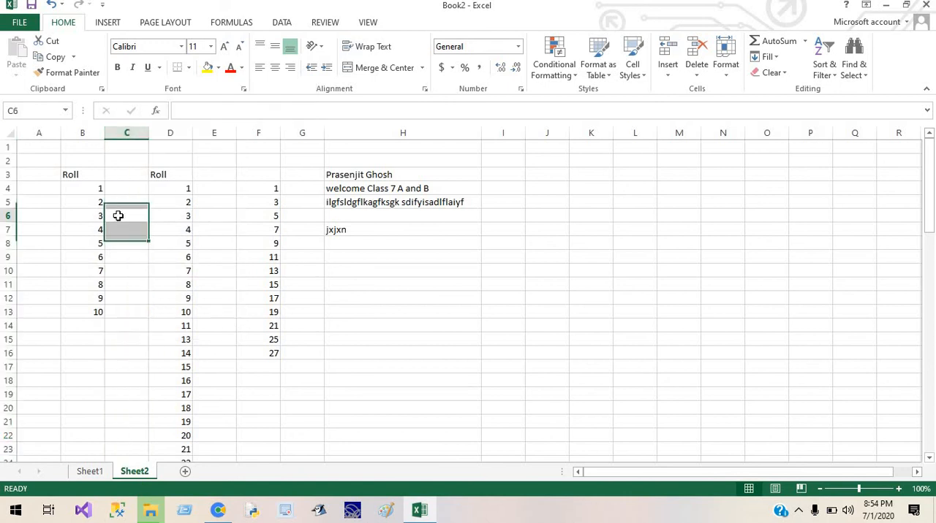
pyautogui.rightClick(118, 217)
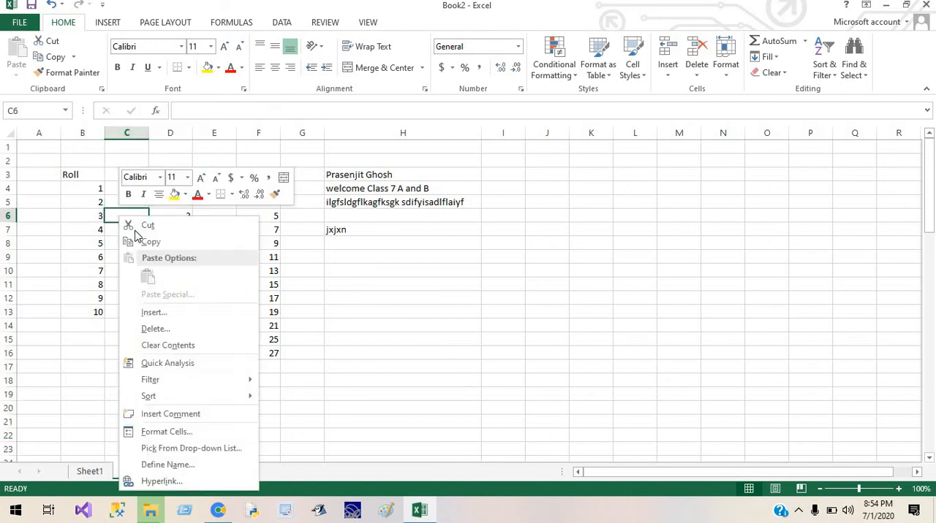
pyautogui.click(190, 311)
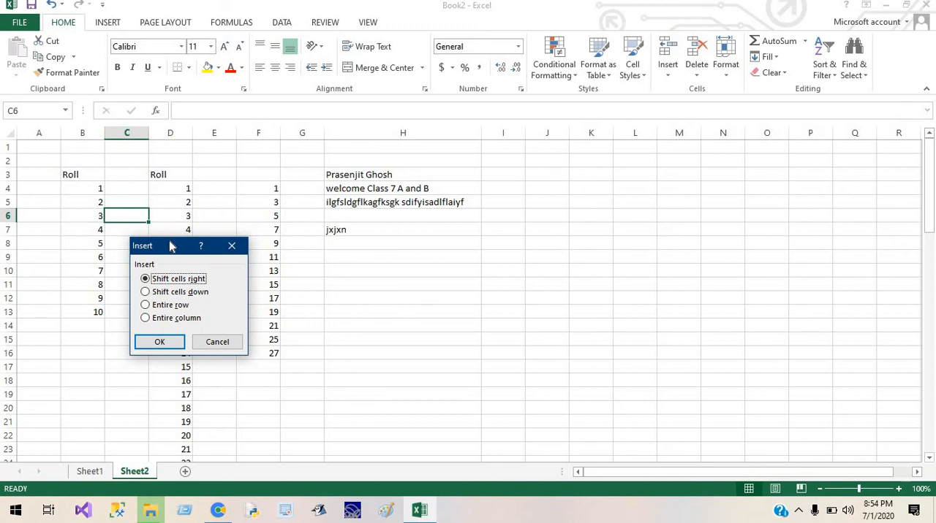
pyautogui.click(174, 307)
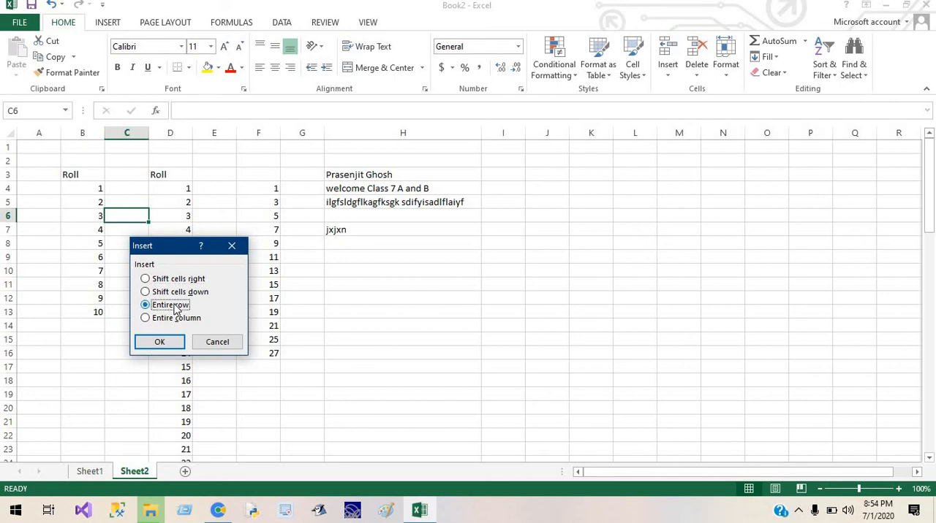
pyautogui.click(172, 340)
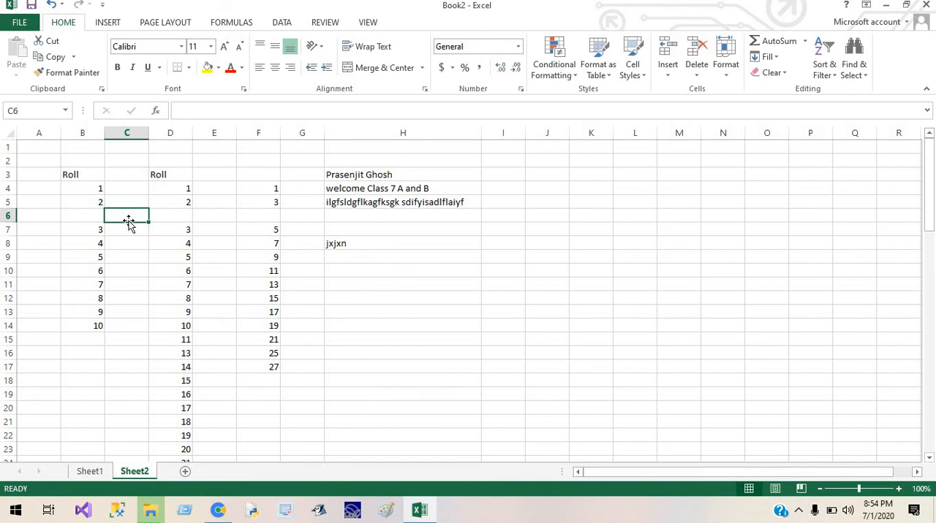
# Insert an entire column before column D from cell D5, using the Entire column option.
pyautogui.click(168, 198)
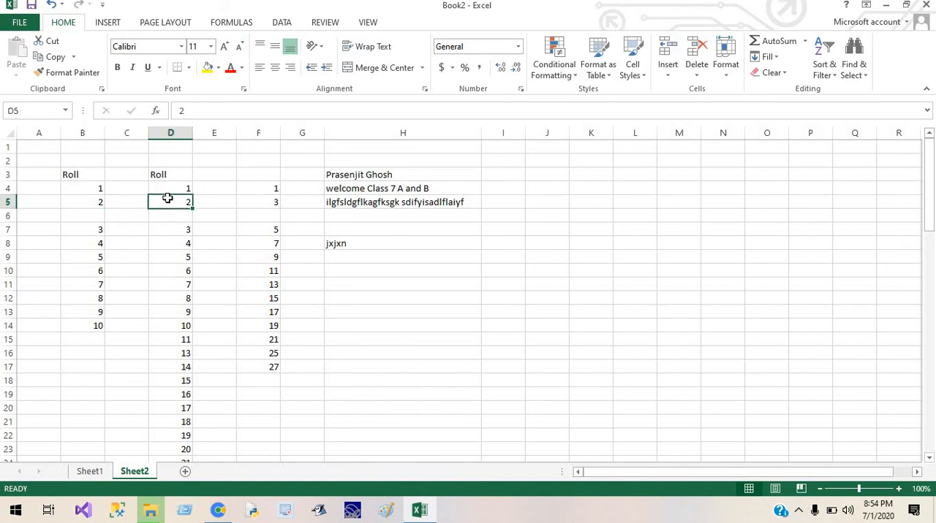
pyautogui.click(175, 208)
pyautogui.rightClick(175, 208)
pyautogui.rightClick(176, 208)
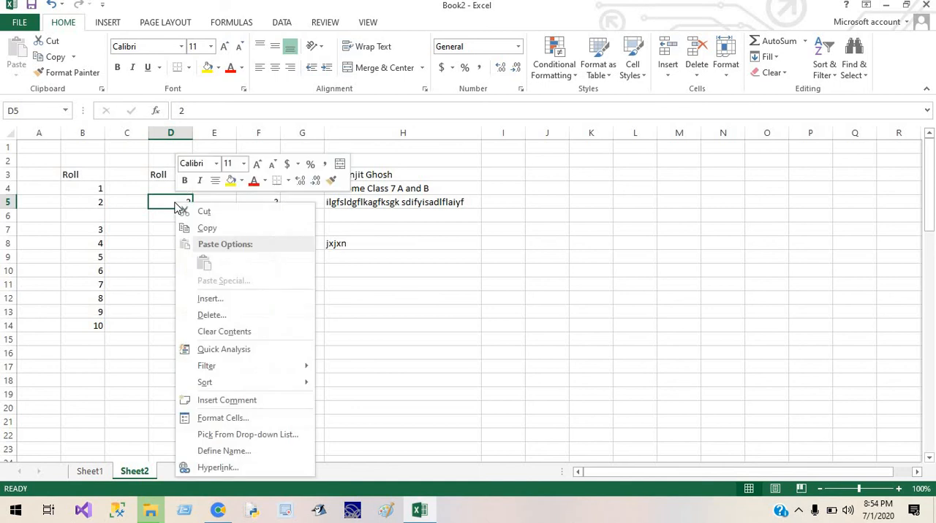
pyautogui.click(257, 300)
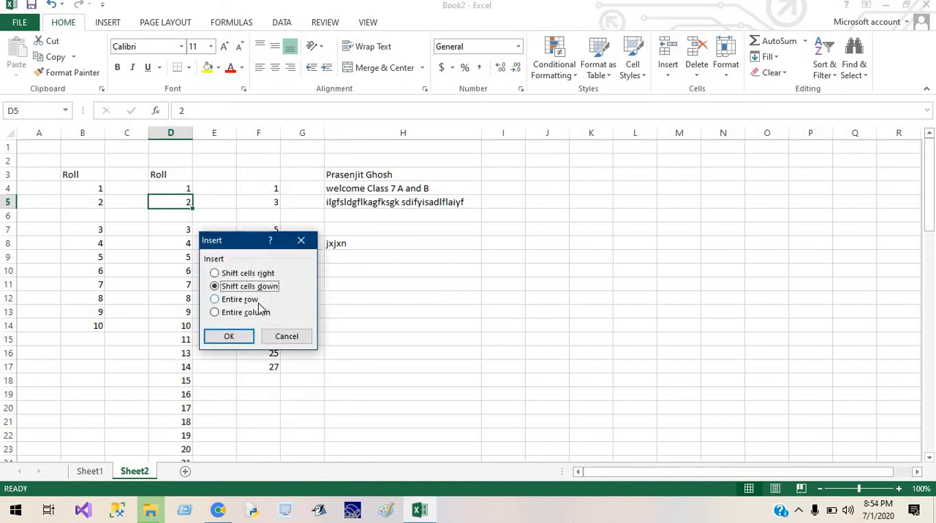
pyautogui.click(254, 315)
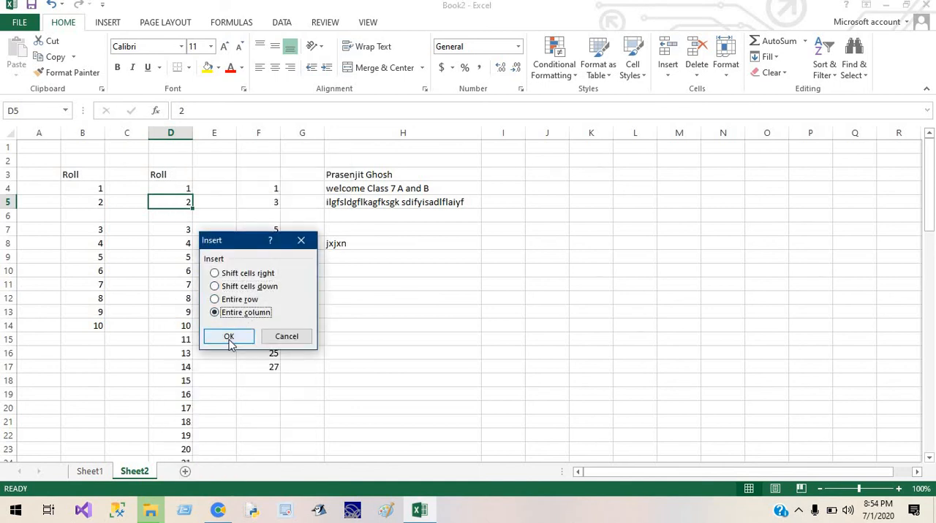
pyautogui.click(228, 340)
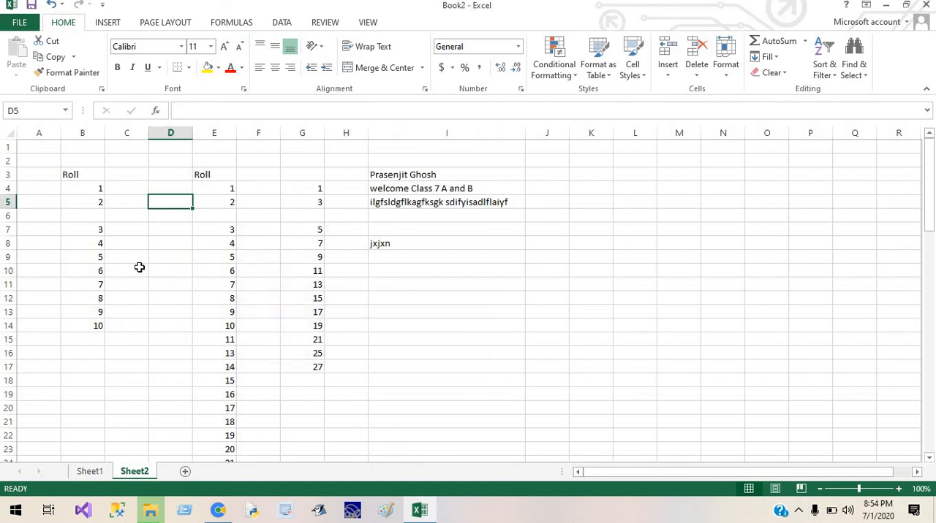
# Insert an entire row above row 7 from cell C7, using the Entire row option.
pyautogui.rightClick(126, 239)
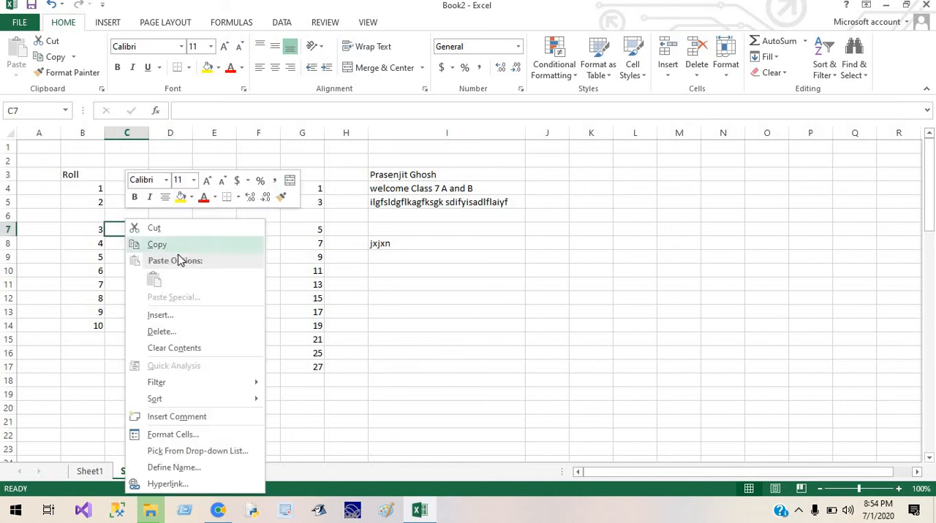
pyautogui.click(174, 317)
pyautogui.click(168, 321)
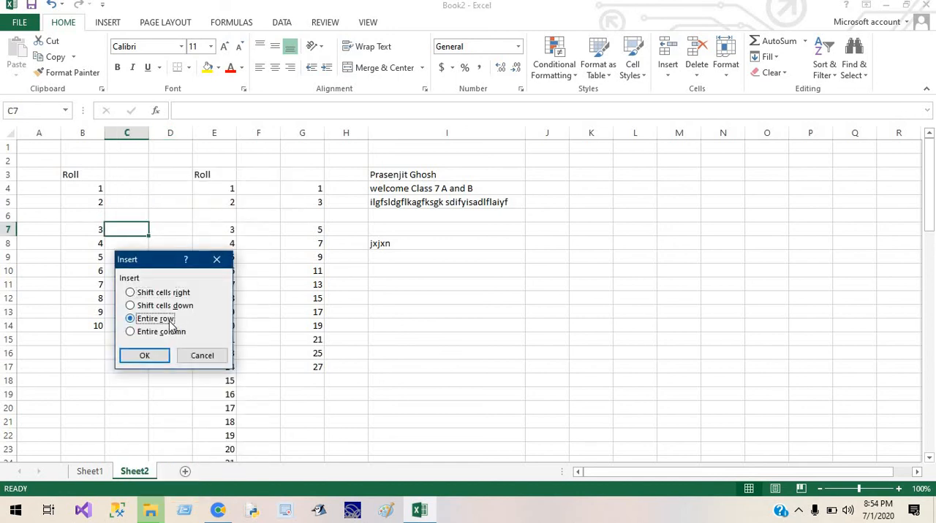
pyautogui.click(145, 356)
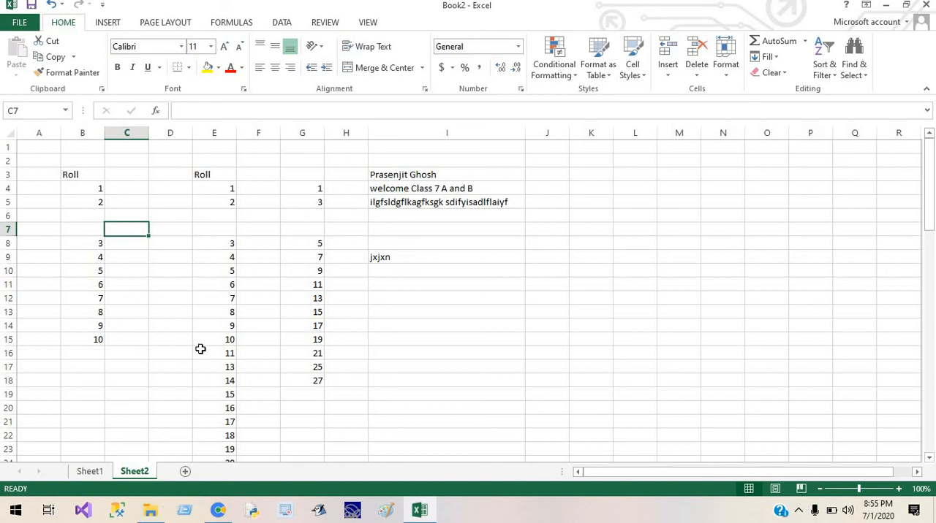
pyautogui.rightClick(134, 232)
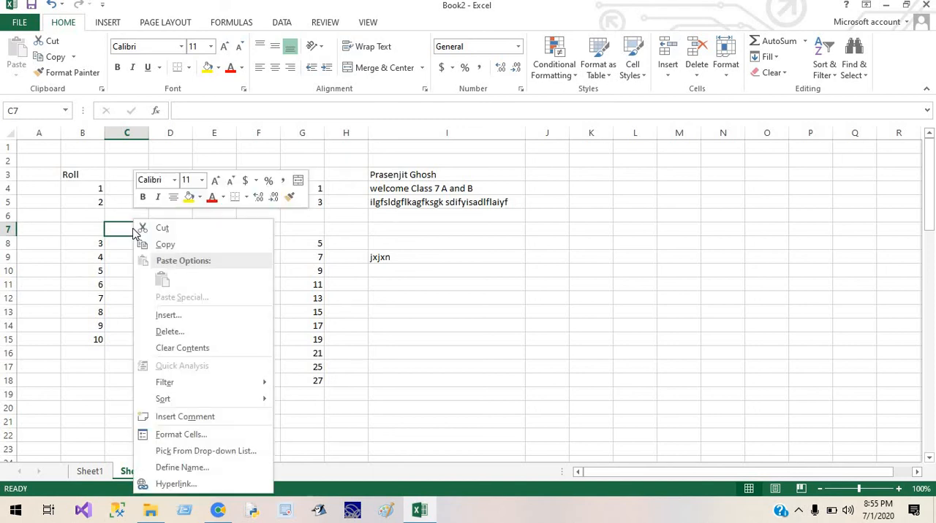
pyautogui.click(9, 230)
pyautogui.moveTo(9, 229); pyautogui.dragTo(9, 223)
pyautogui.rightClick(8, 223)
pyautogui.click(281, 250)
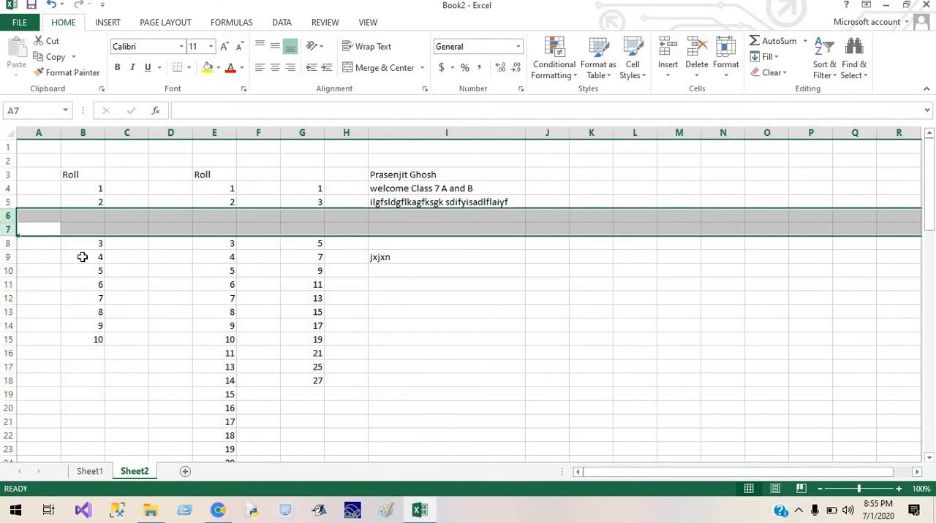
pyautogui.click(81, 242)
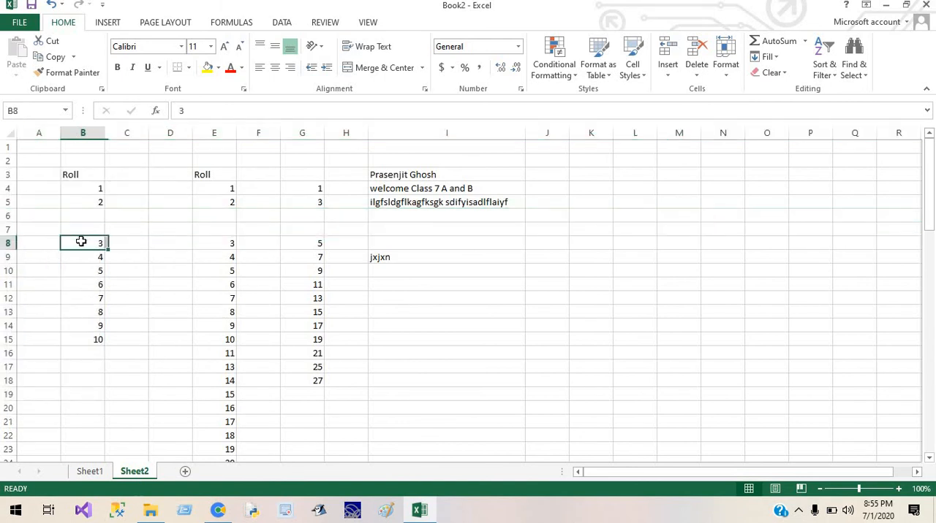
# Delete the two blank rows 6 and 7 from the sheet.
pyautogui.click(6, 229)
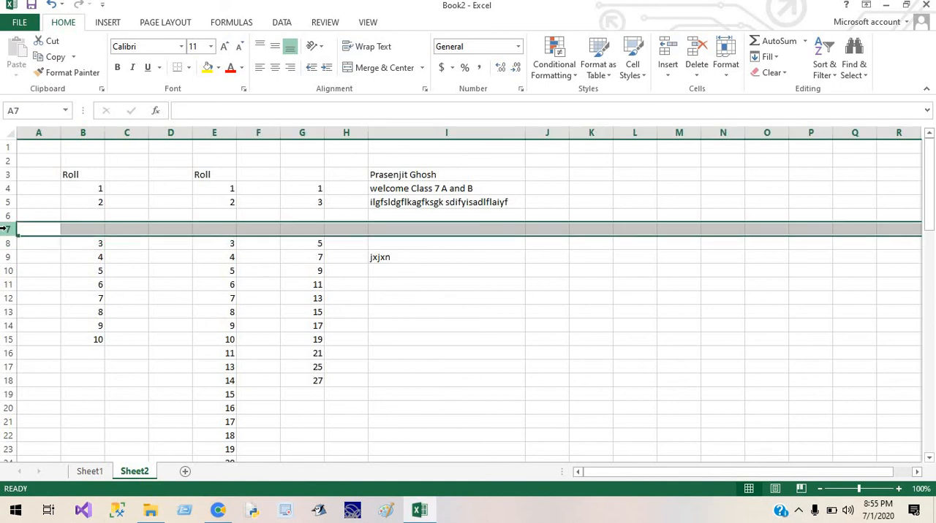
pyautogui.moveTo(6, 229); pyautogui.dragTo(4, 216)
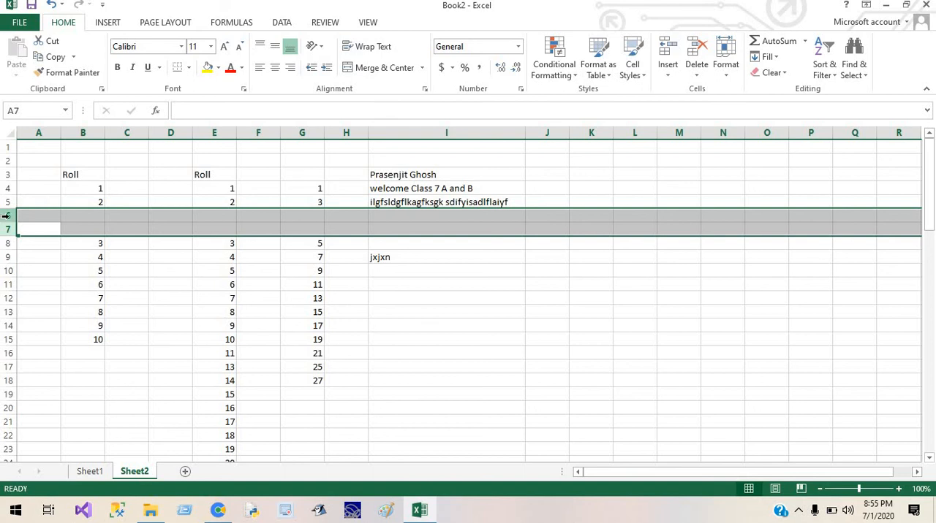
pyautogui.rightClick(6, 216)
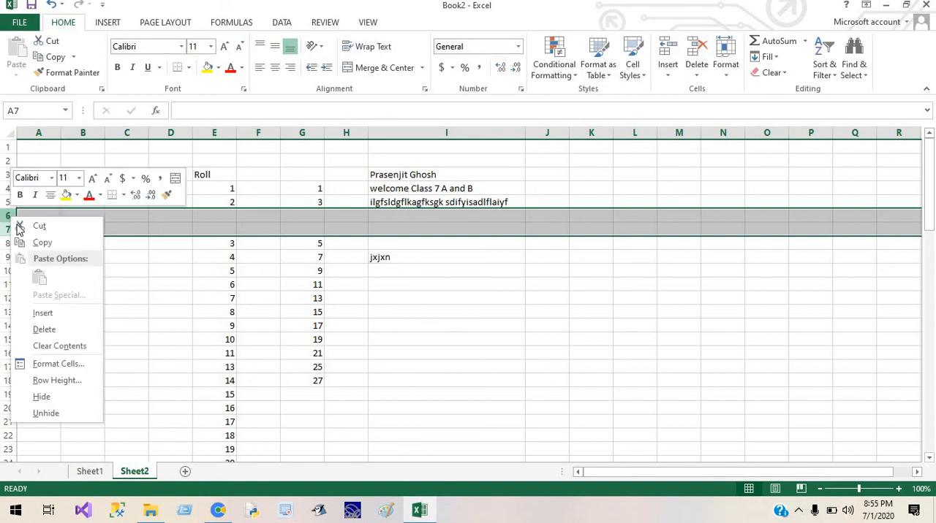
pyautogui.click(42, 330)
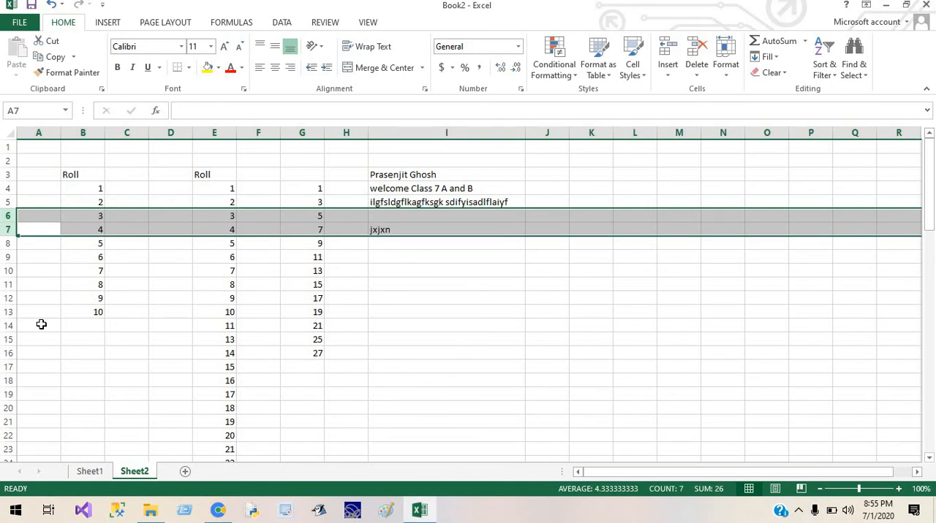
pyautogui.click(305, 310)
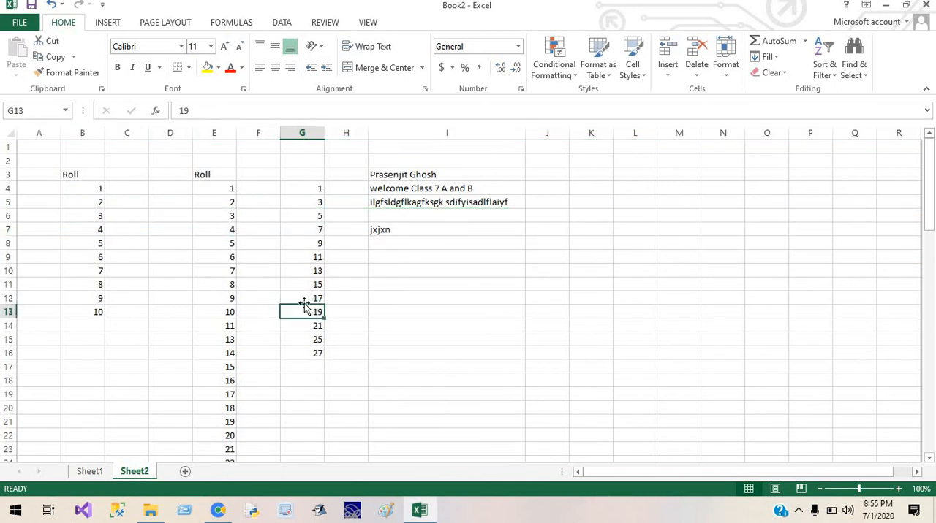
# Insert a blank cell at B7 using the Shift cells down option, and undo the insertion.
pyautogui.click(95, 232)
pyautogui.rightClick(95, 232)
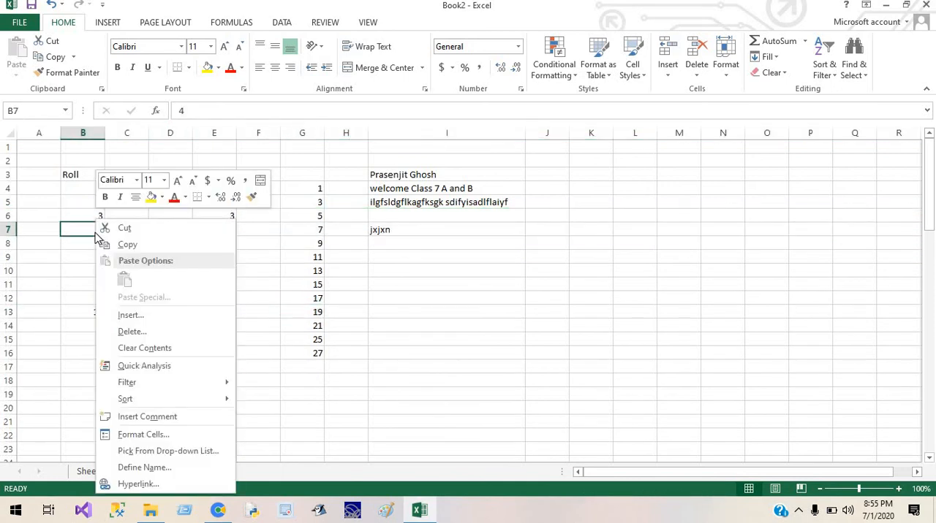
pyautogui.click(139, 319)
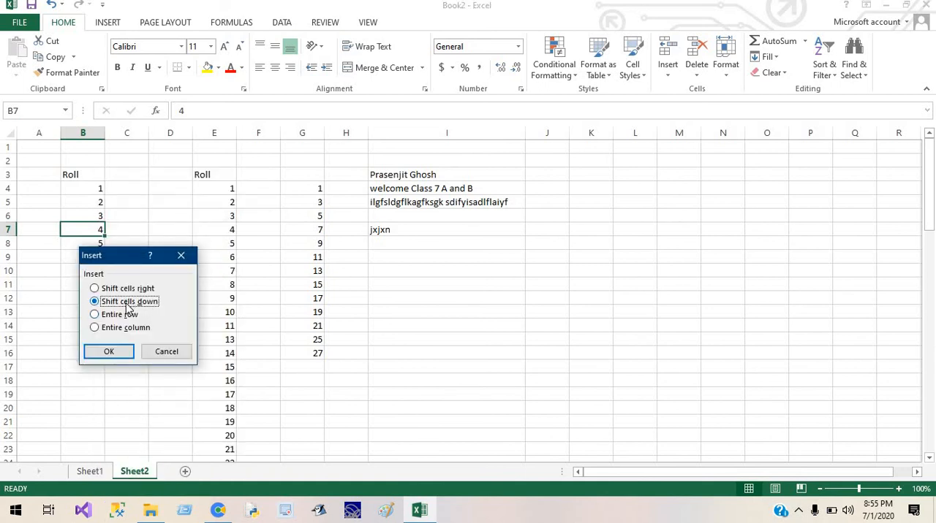
pyautogui.click(115, 353)
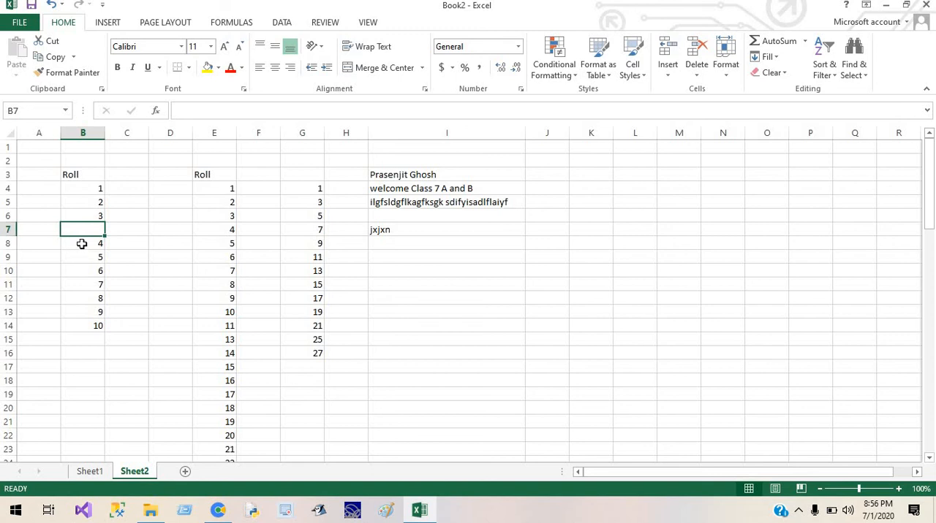
pyautogui.hotkey('ctrl', 'z')
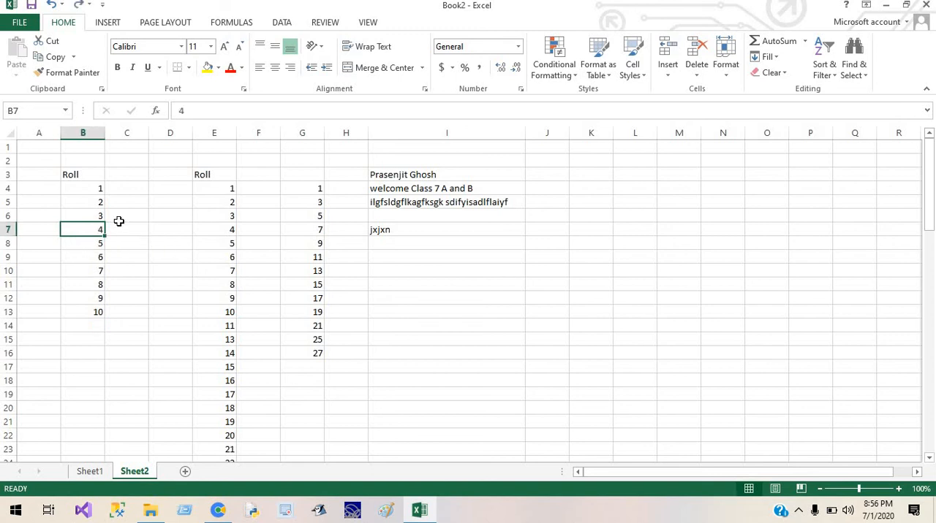
# Select the whole of row 7, individual cells in it, and the range B7:B13 in the first Roll column.
pyautogui.click(8, 230)
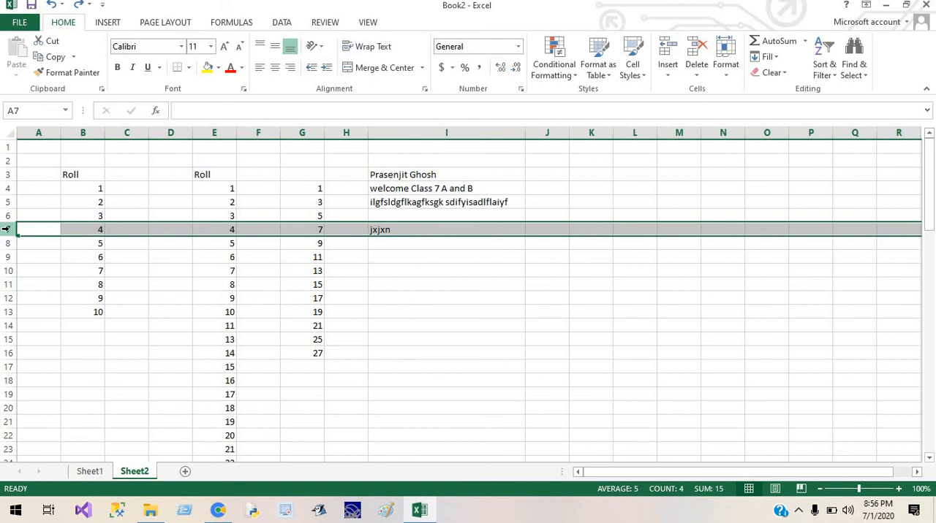
pyautogui.click(84, 226)
pyautogui.click(220, 228)
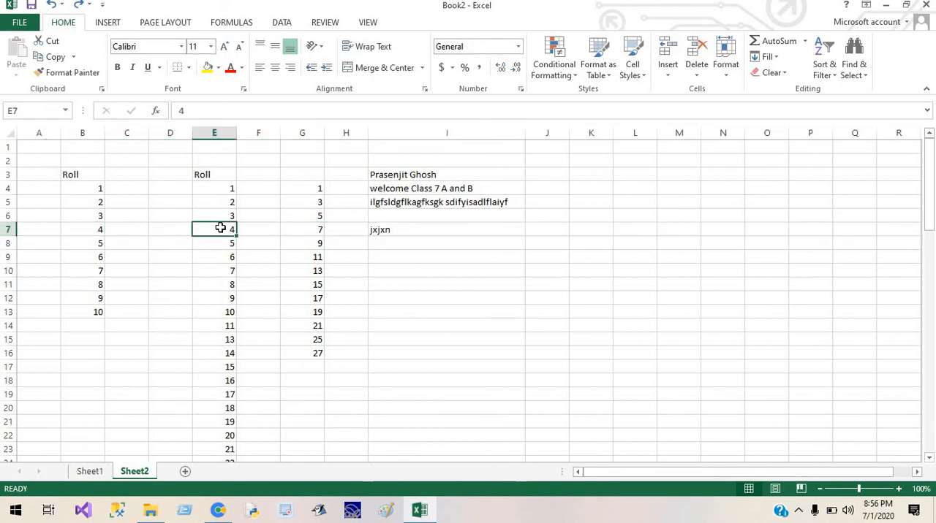
pyautogui.rightClick(82, 232)
pyautogui.click(67, 230)
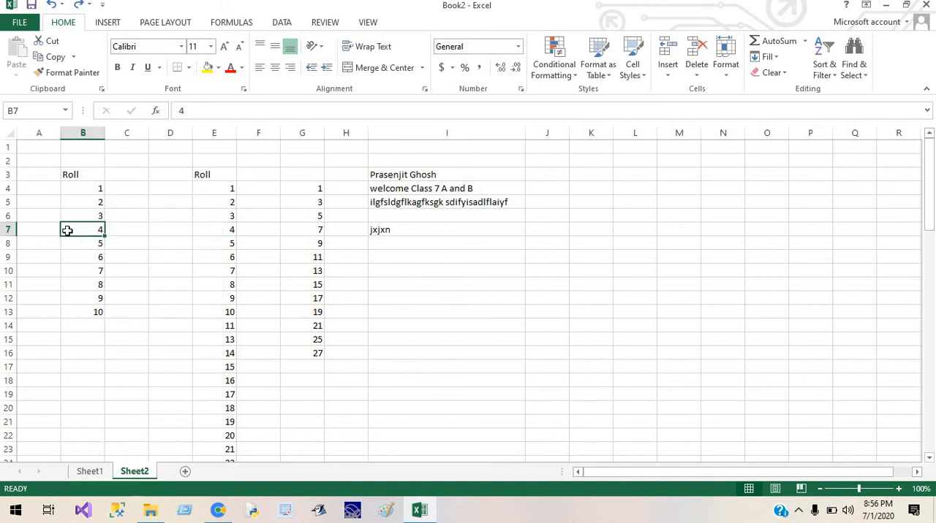
pyautogui.moveTo(68, 231); pyautogui.dragTo(76, 312)
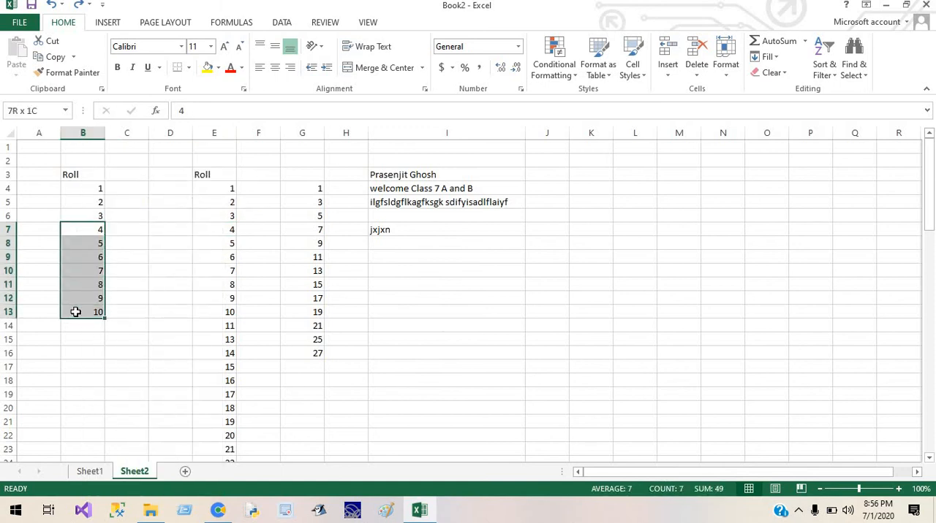
# Insert a blank cell at B7 in the first Roll column, shifting the cells below it down.
pyautogui.click(86, 231)
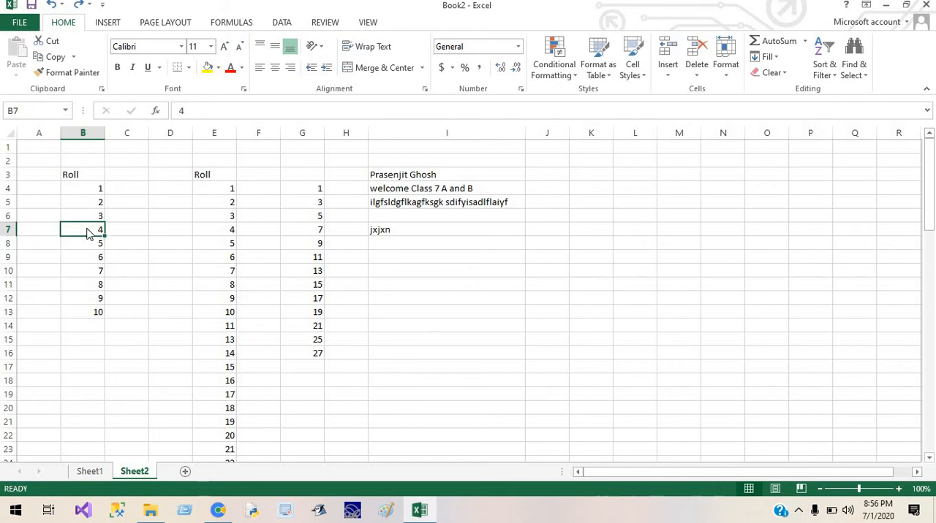
pyautogui.rightClick(86, 231)
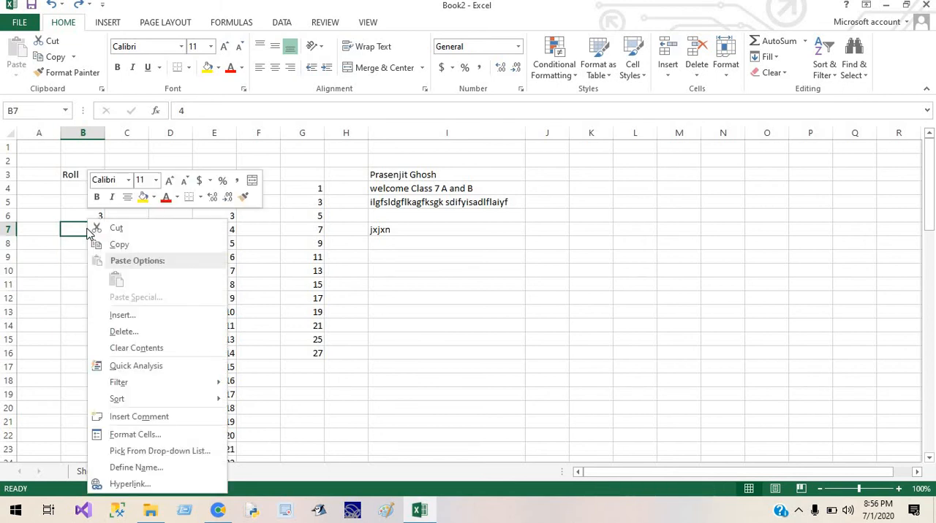
pyautogui.click(132, 316)
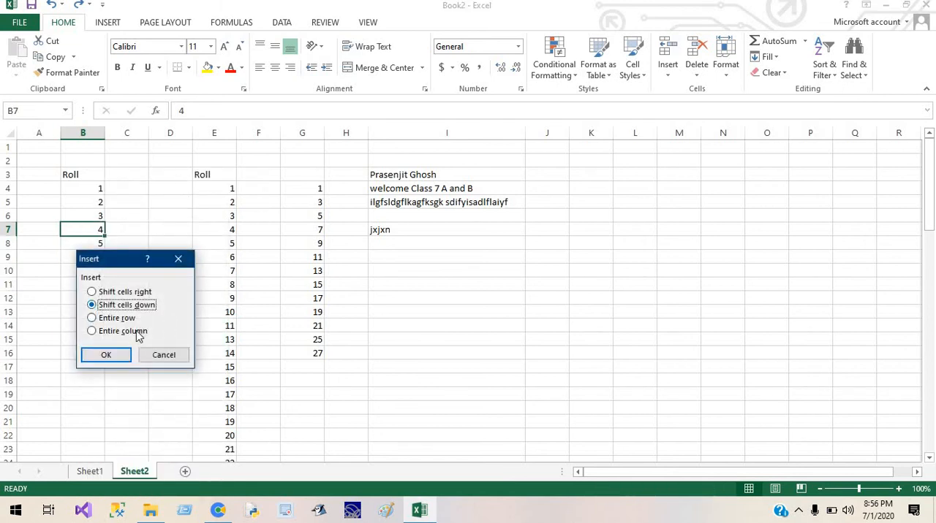
pyautogui.click(122, 354)
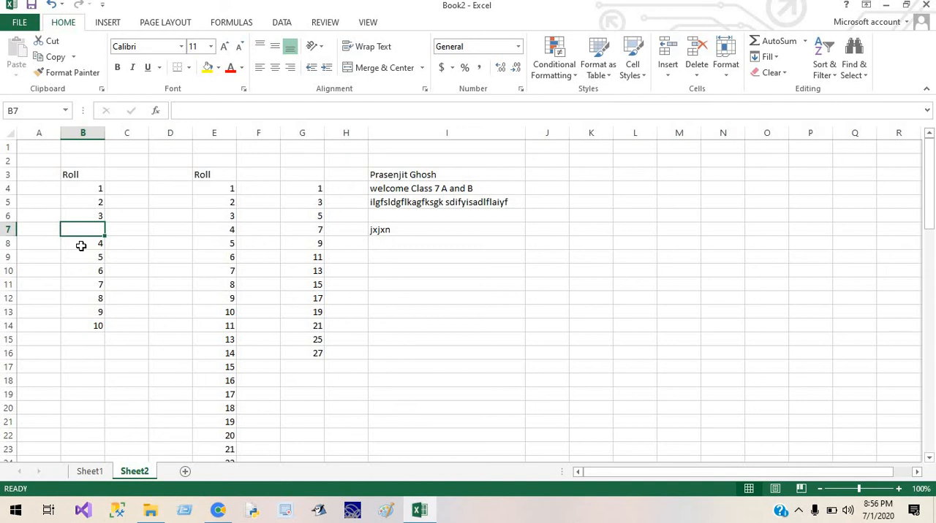
# Enter 515 in cell D7, and undo both that entry and the cell insertion at B7.
pyautogui.click(159, 226)
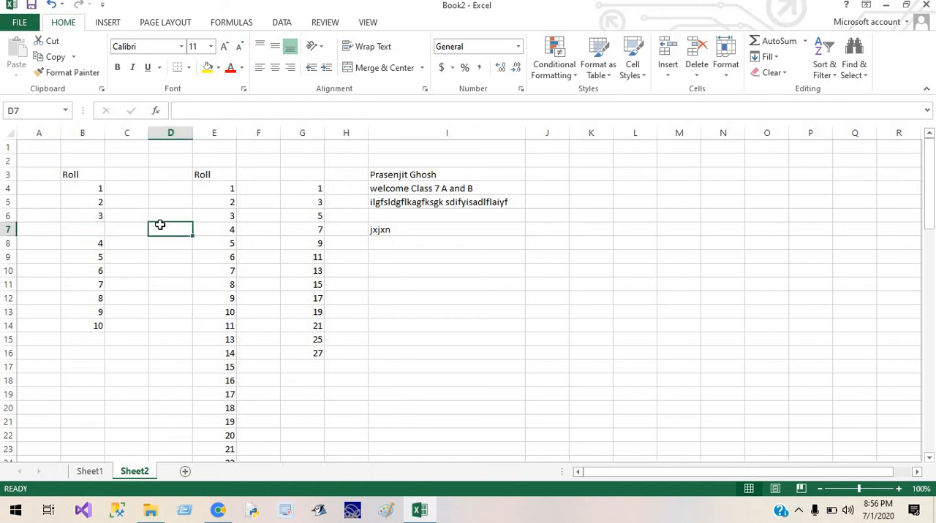
pyautogui.write('515')
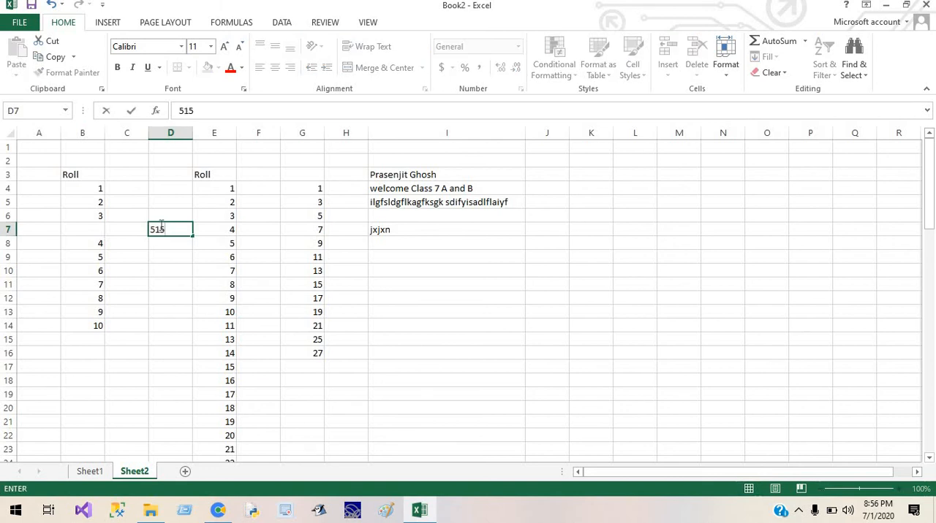
pyautogui.click(167, 268)
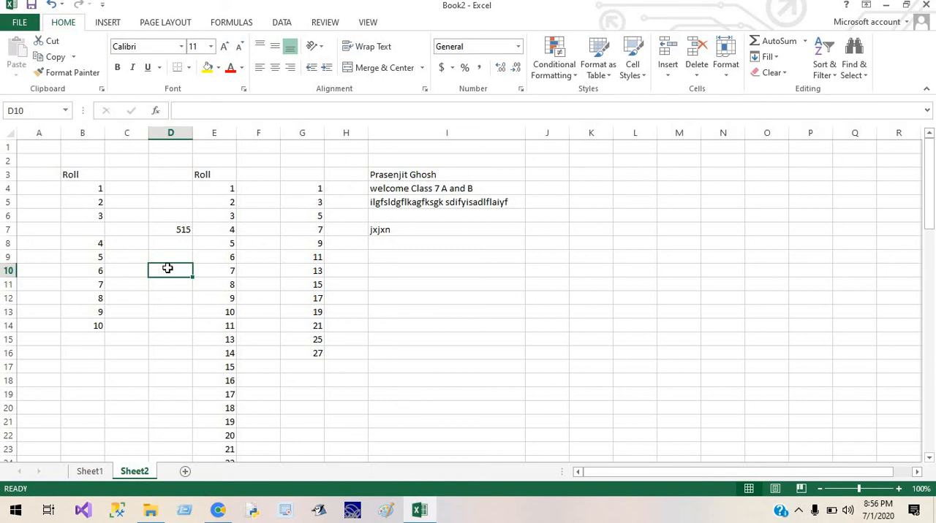
pyautogui.click(96, 239)
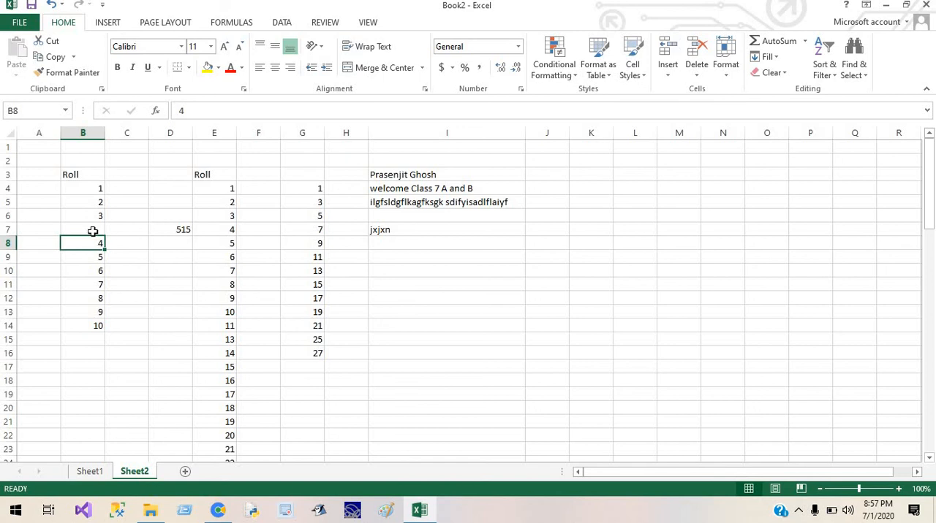
pyautogui.hotkey('ctrl', 'z')
# Insert a blank cell at B7 using the Shift cells right option.
pyautogui.click(93, 231)
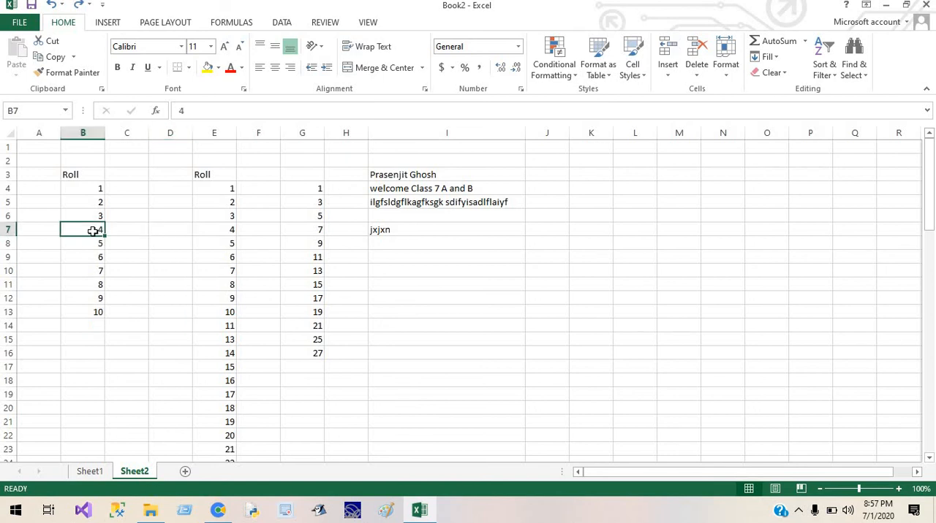
pyautogui.rightClick(93, 231)
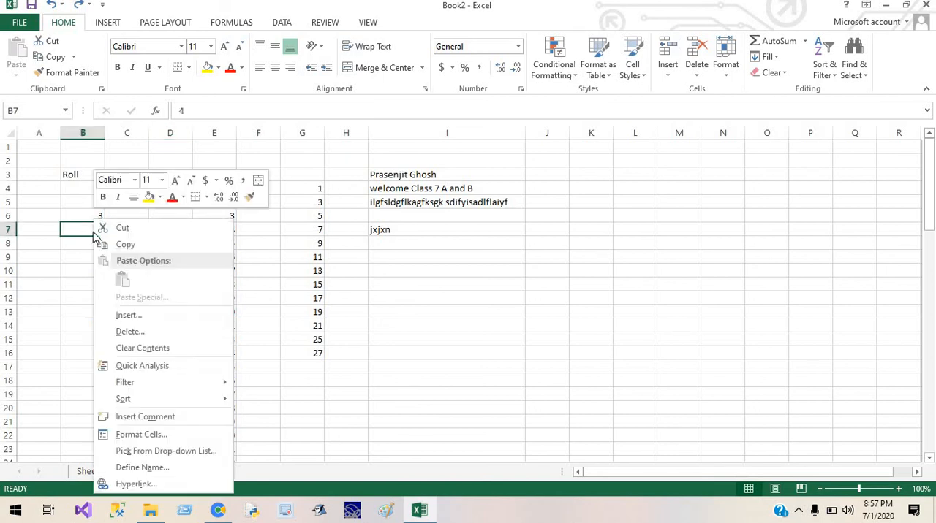
pyautogui.click(139, 317)
pyautogui.click(150, 293)
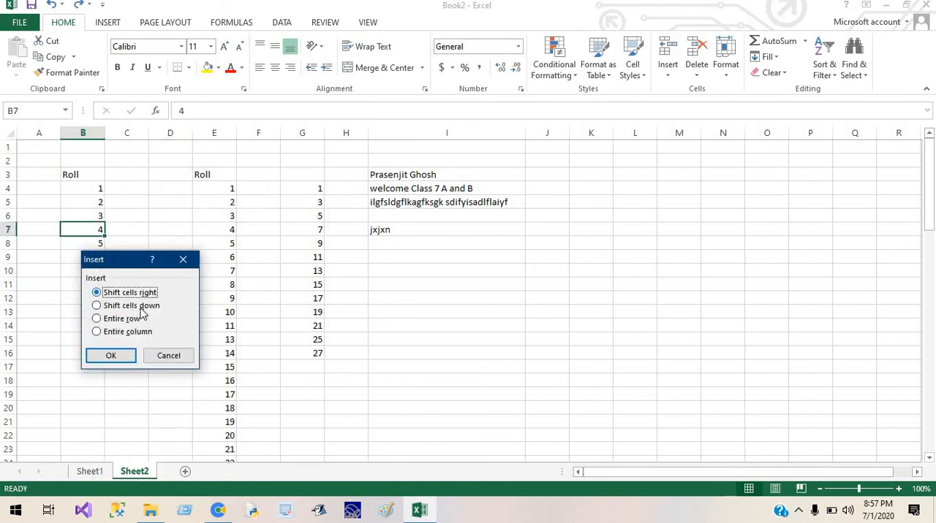
pyautogui.click(111, 356)
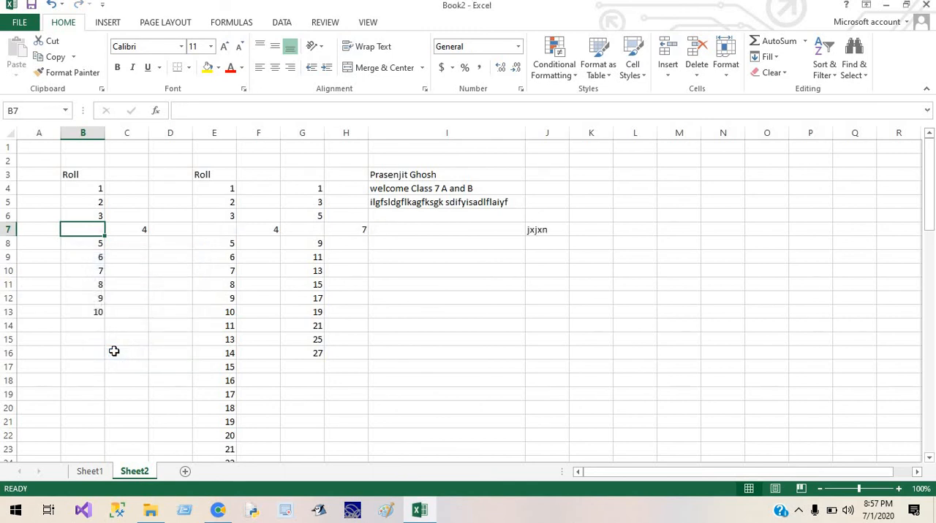